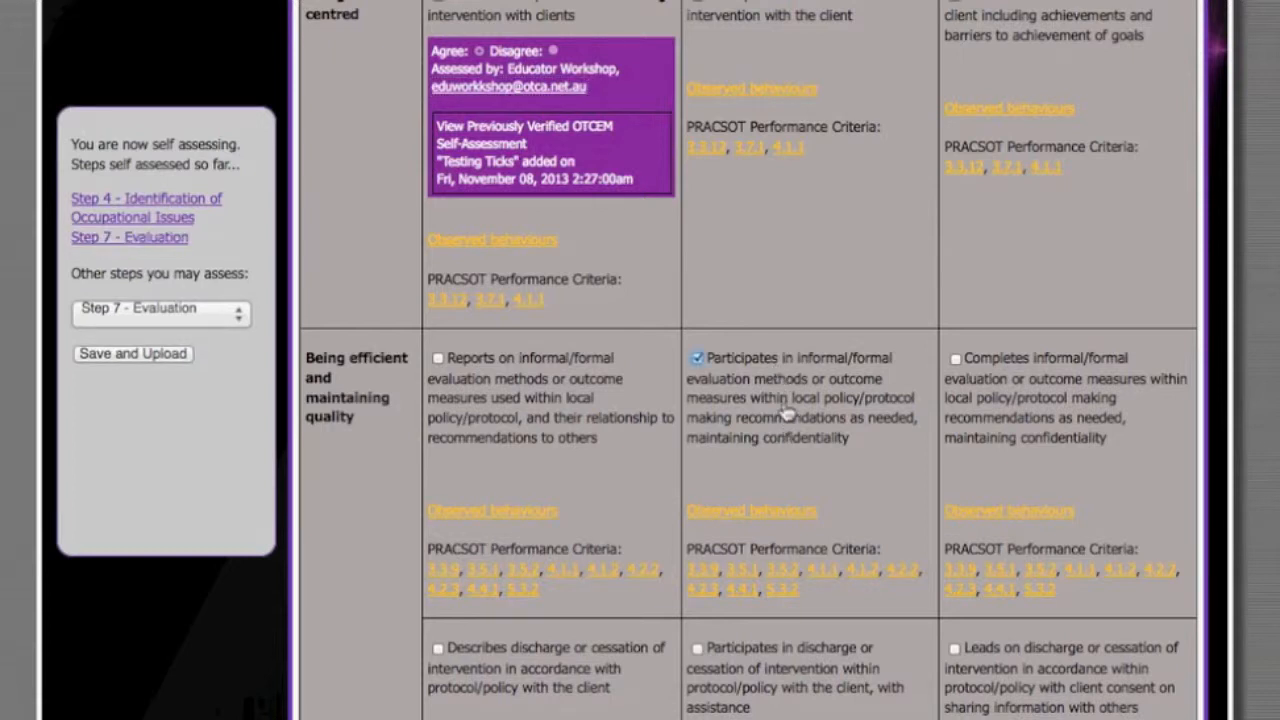
# - Review the Step 7 - Evaluation statements and switch the self-assessment to Step 4 - Identification of Occupational Issues
pyautogui.scroll(2, 855, 358)
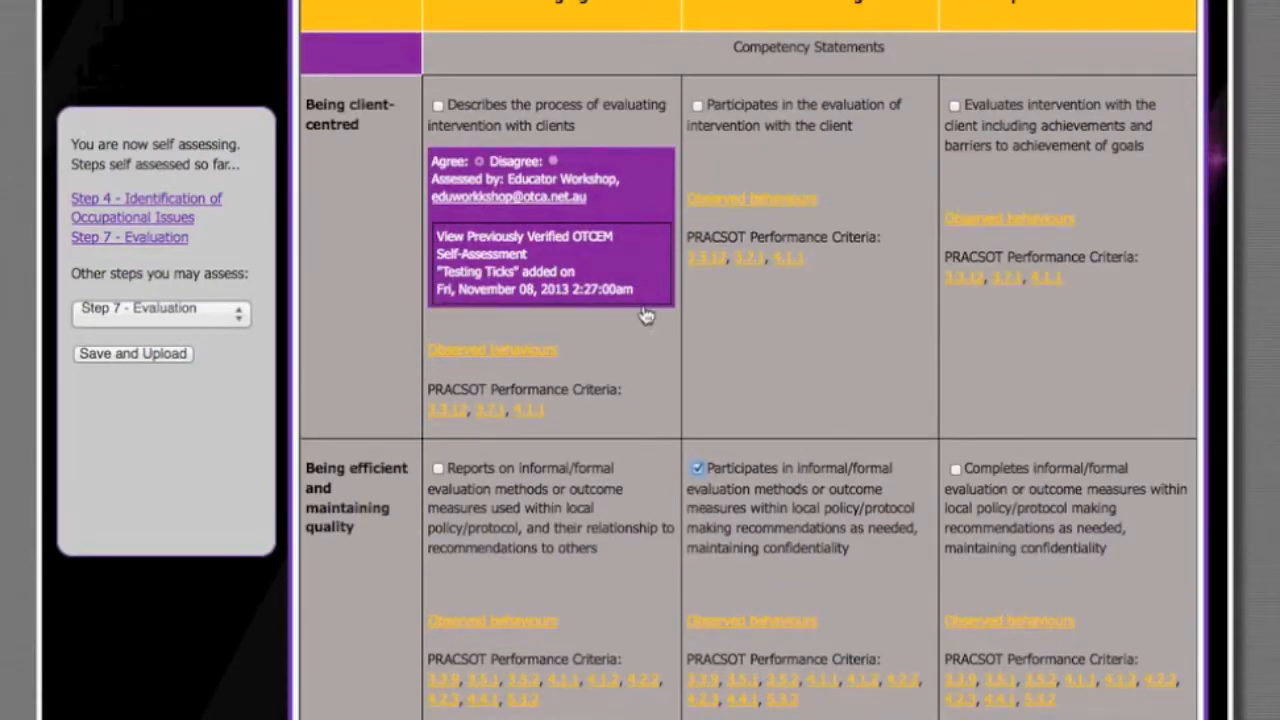
pyautogui.scroll(3, 746, 331)
pyautogui.scroll(-4, 770, 360)
pyautogui.scroll(3, 790, 388)
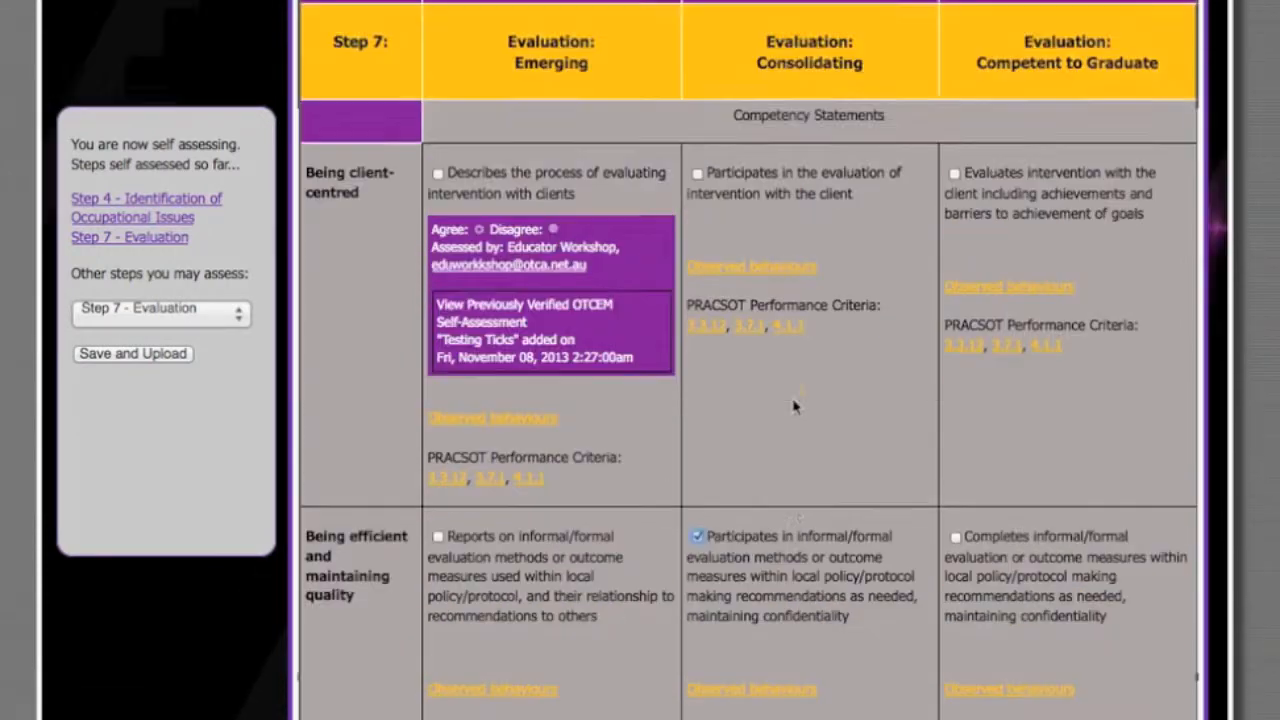
pyautogui.click(160, 307)
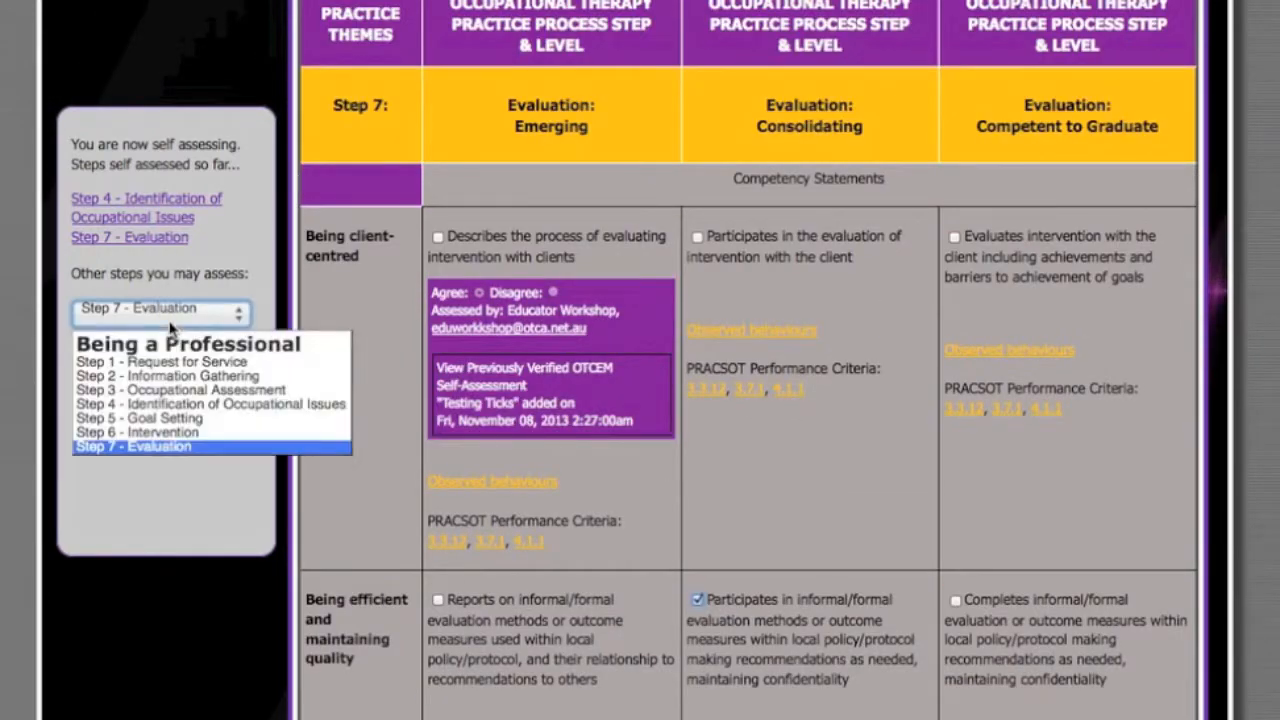
pyautogui.click(203, 410)
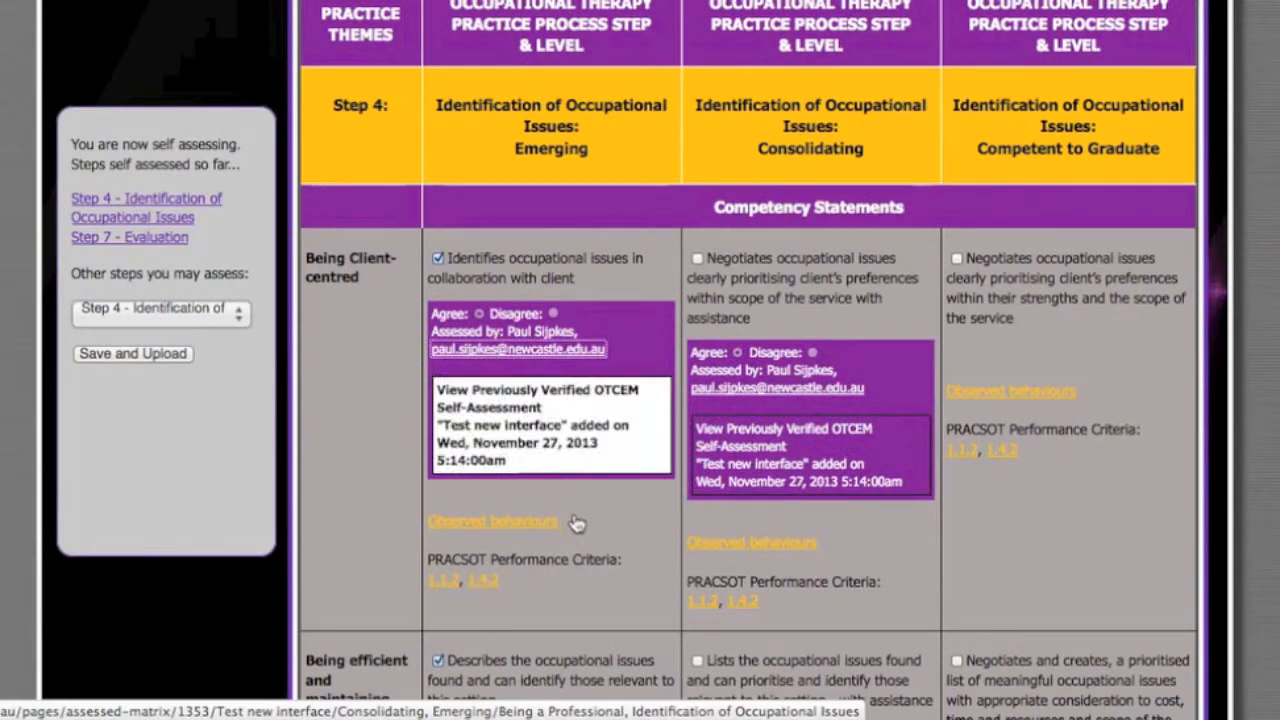
# - In Step 2 - Information Gathering, tick the Consolidating statements on gaining consent with guidance and on discussing practice reasoning with the educator
pyautogui.scroll(-1, 550, 430)
pyautogui.click(214, 312)
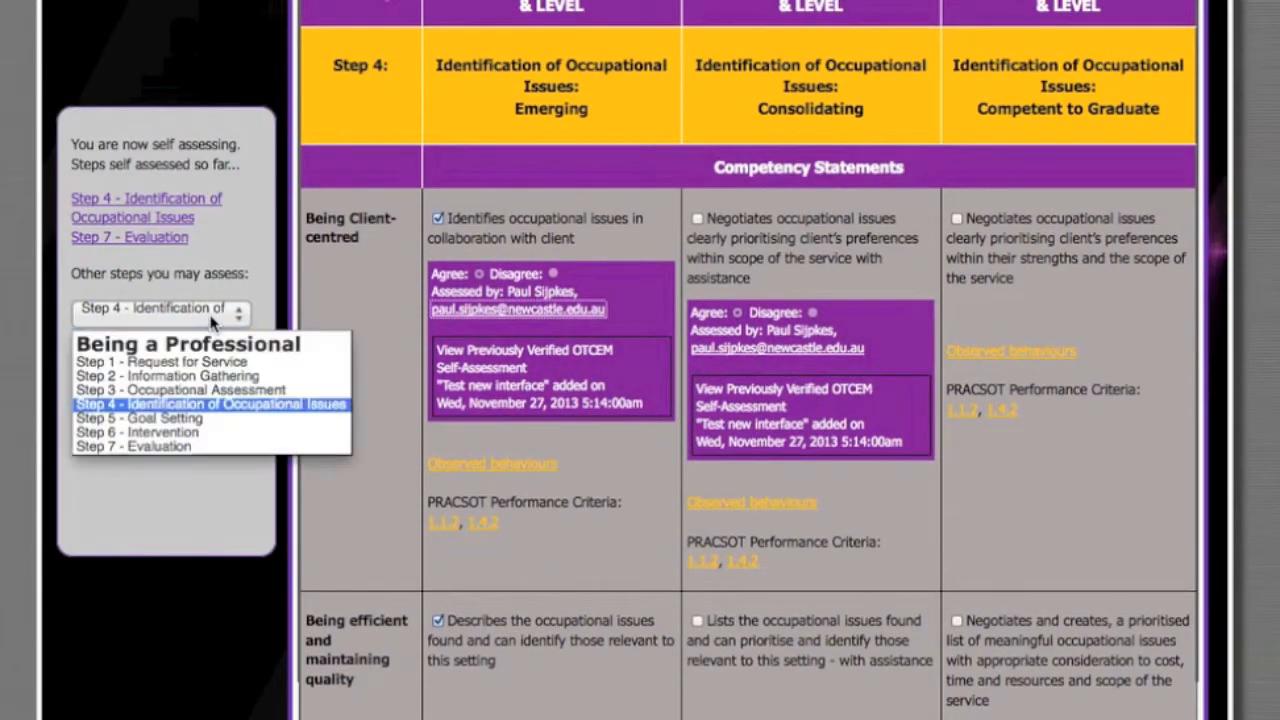
pyautogui.click(189, 380)
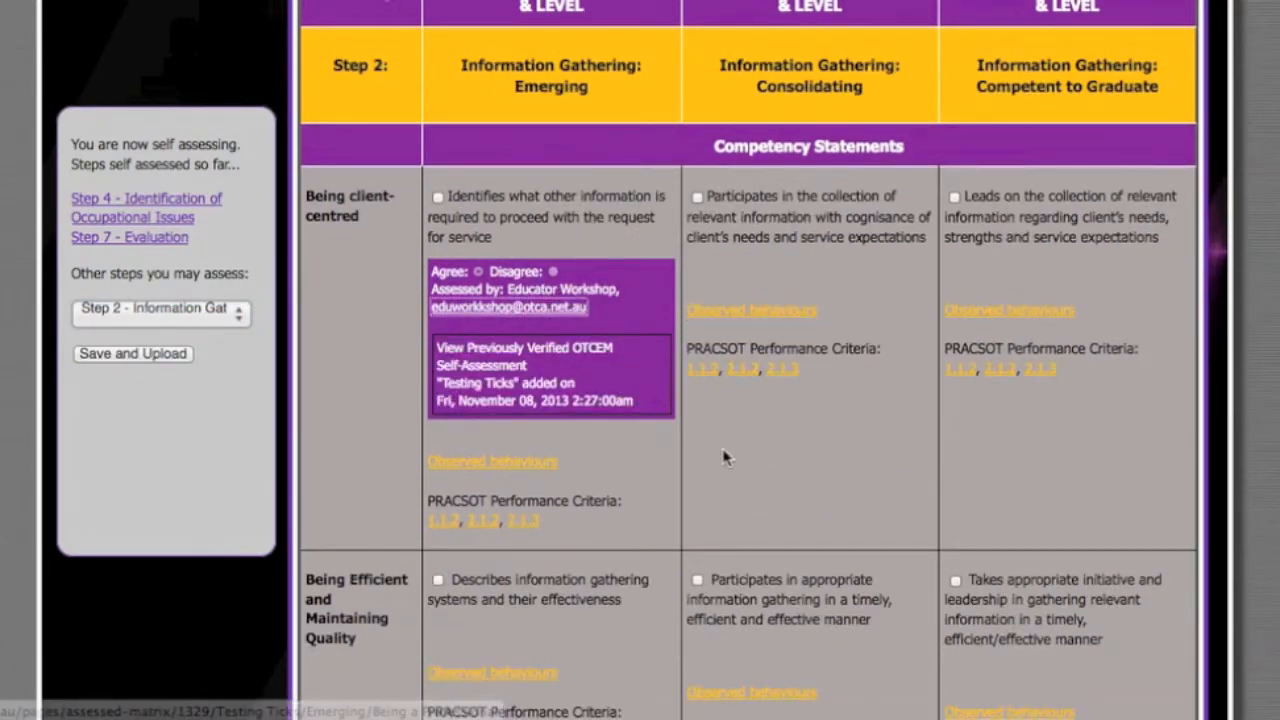
pyautogui.scroll(-5, 728, 455)
pyautogui.click(855, 345)
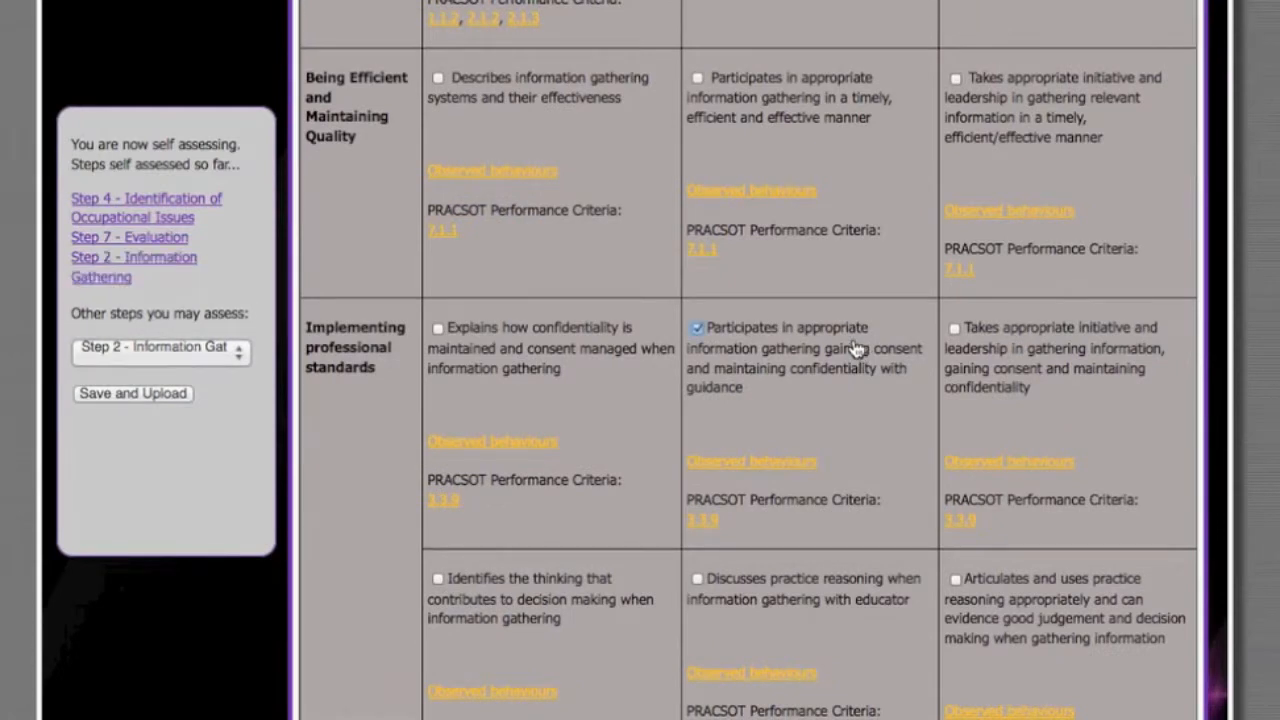
pyautogui.scroll(-2, 894, 466)
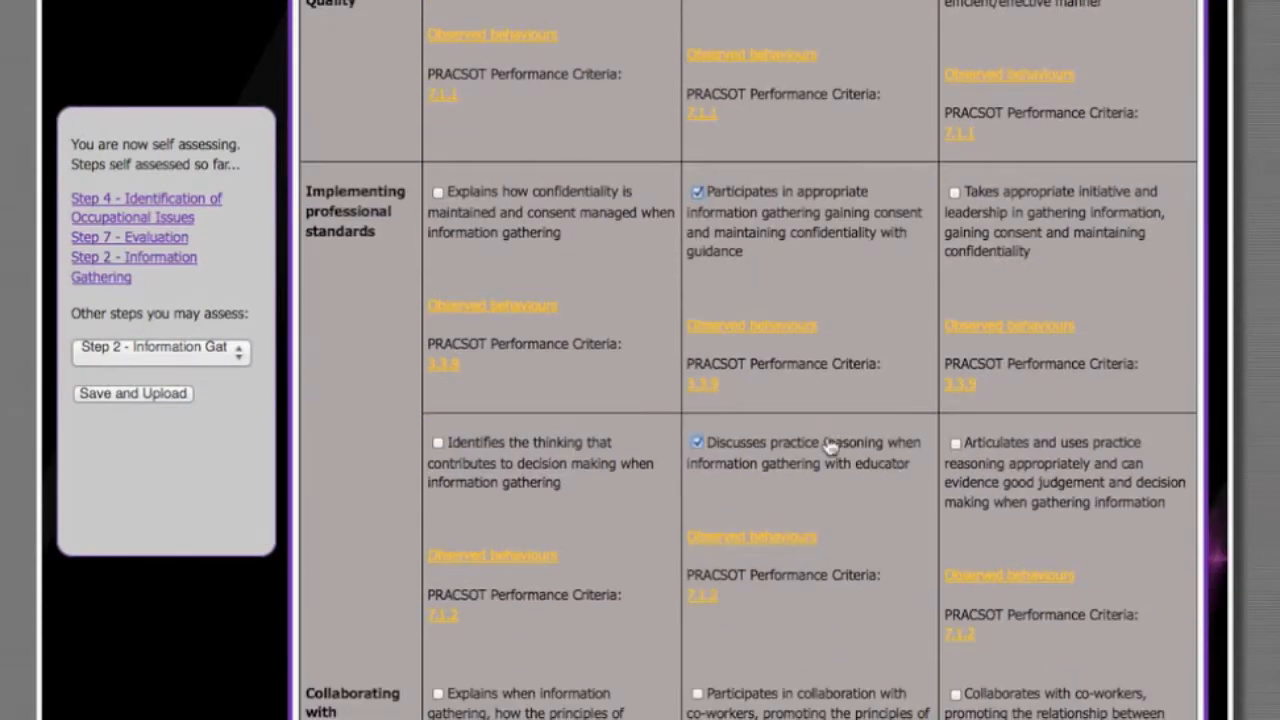
pyautogui.scroll(-2, 829, 447)
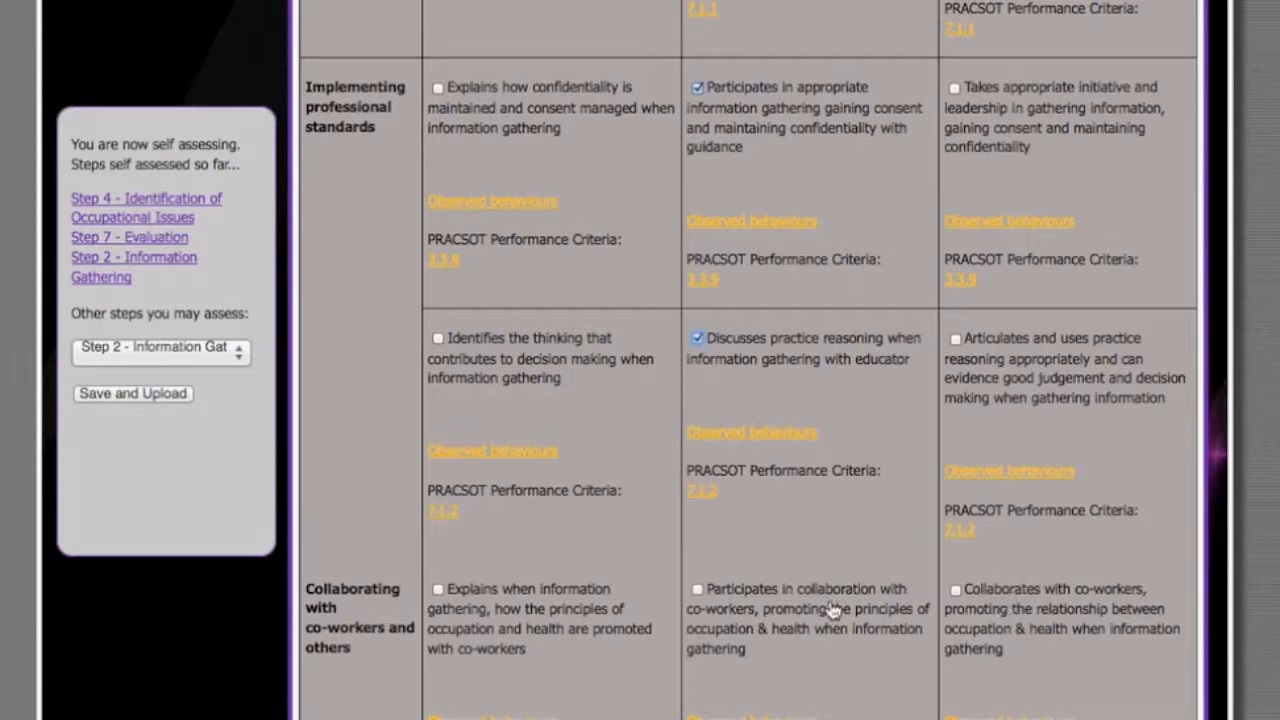
# - Revisit the steps self-assessed so far in order: Step 4, Step 7 and Step 2, checking their ticked statements
pyautogui.scroll(8, 775, 465)
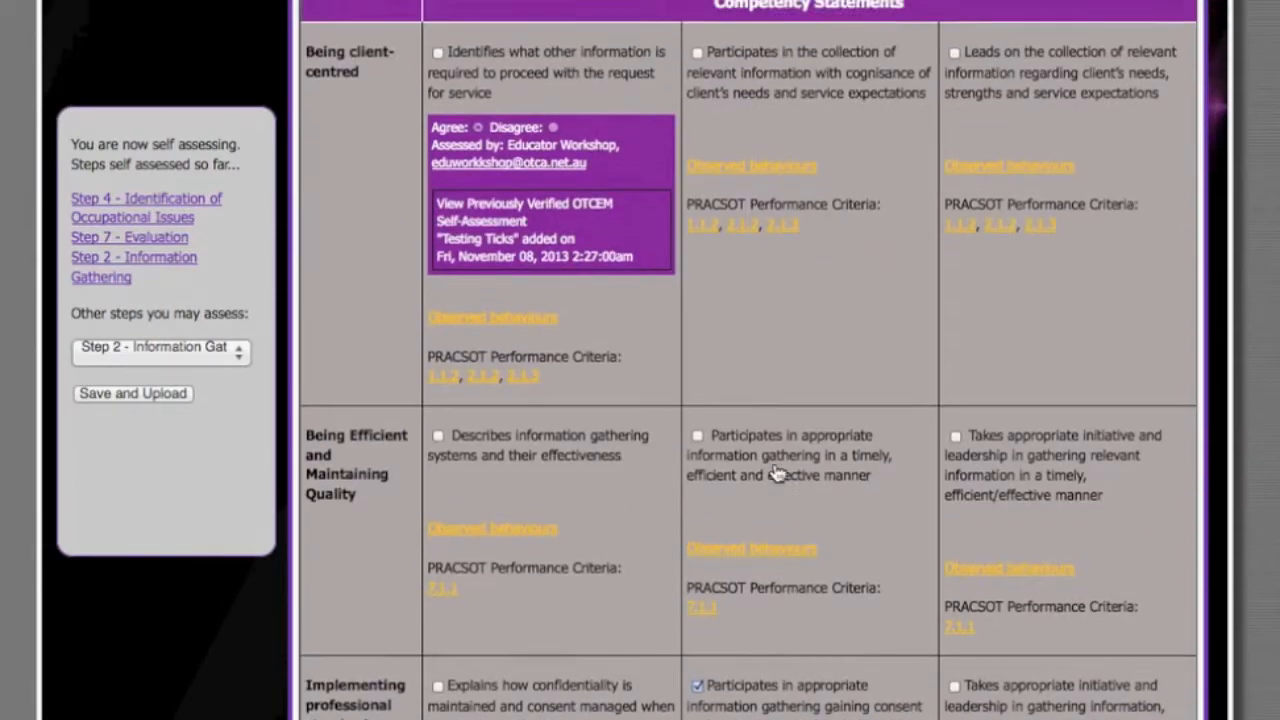
pyautogui.scroll(6, 777, 472)
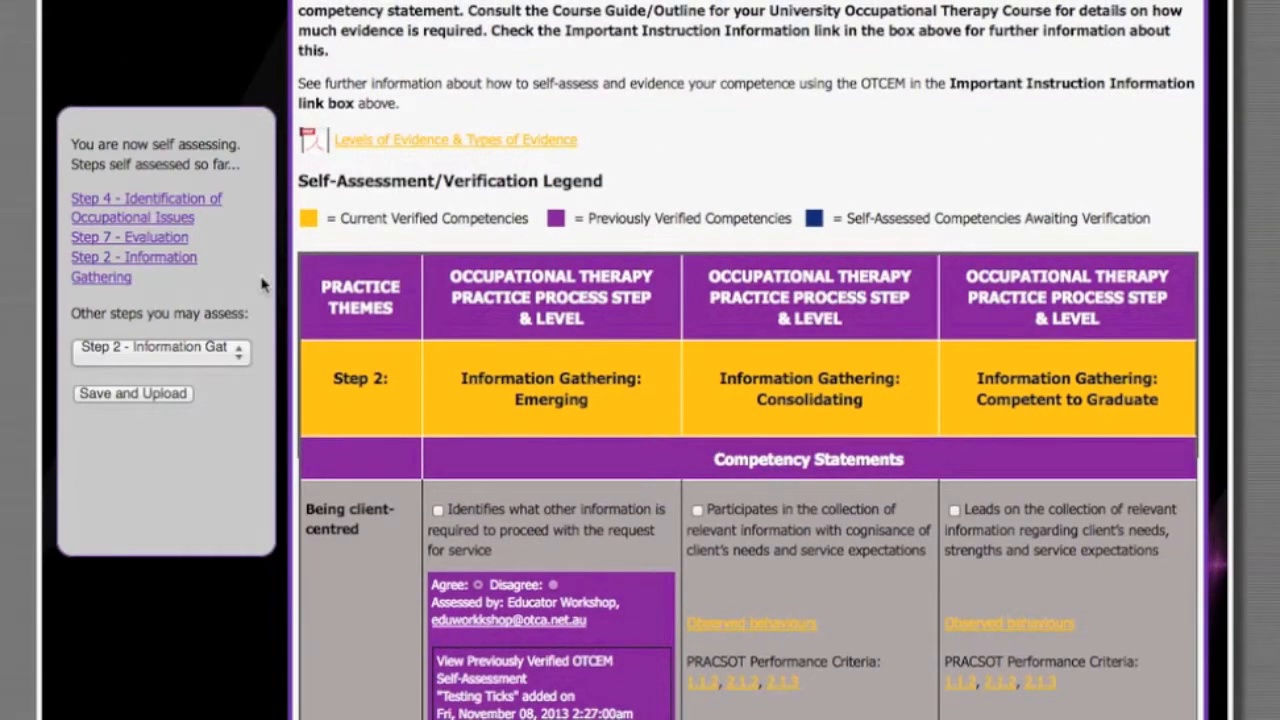
pyautogui.click(197, 203)
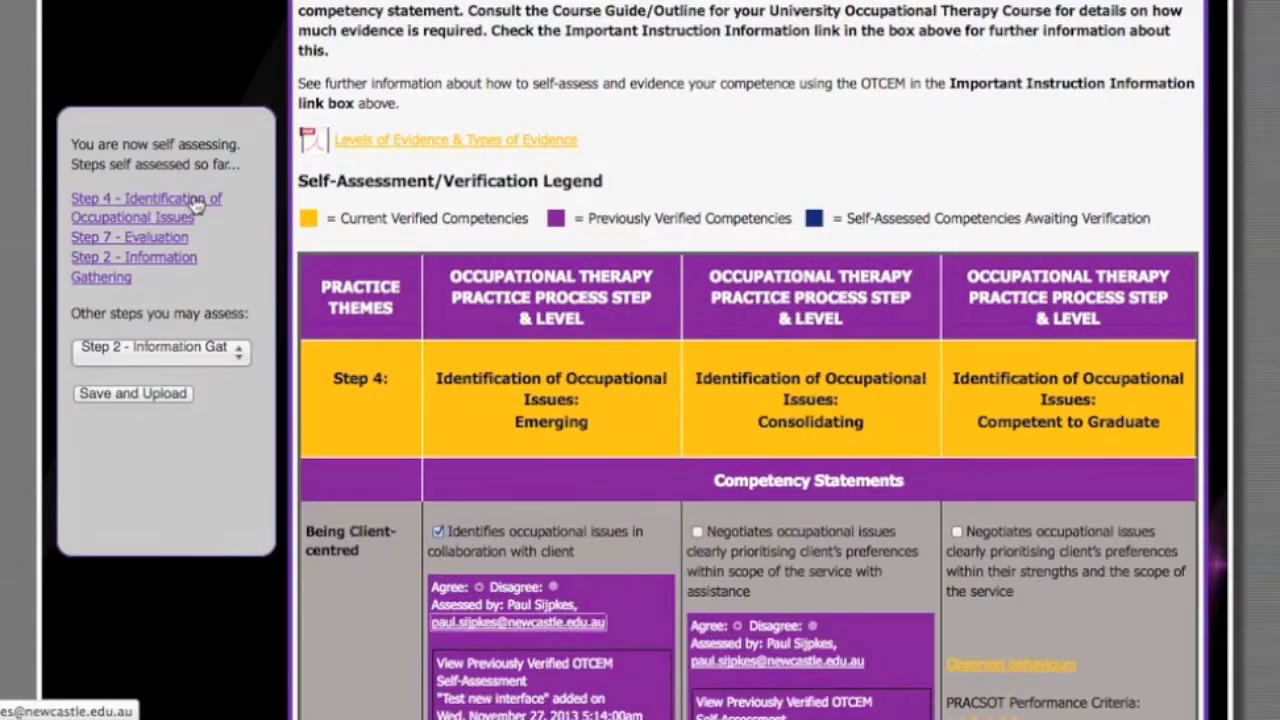
pyautogui.scroll(-3, 197, 203)
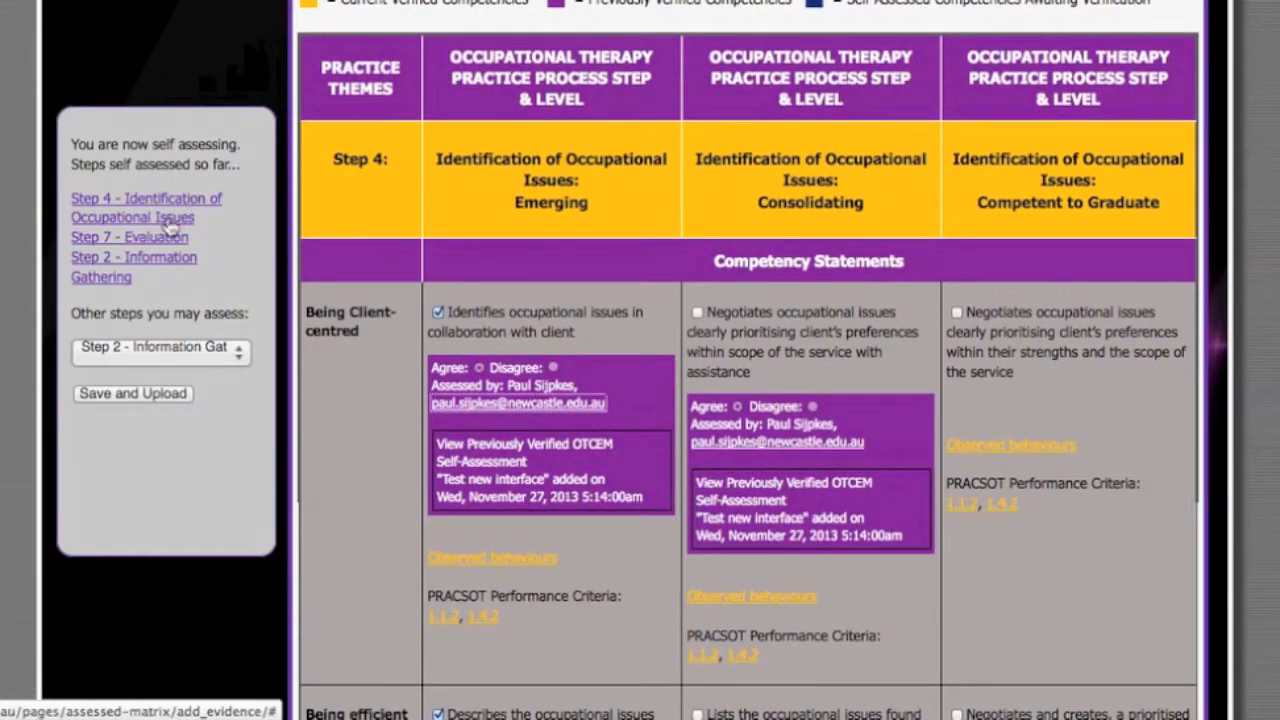
pyautogui.click(160, 238)
pyautogui.scroll(-3, 190, 260)
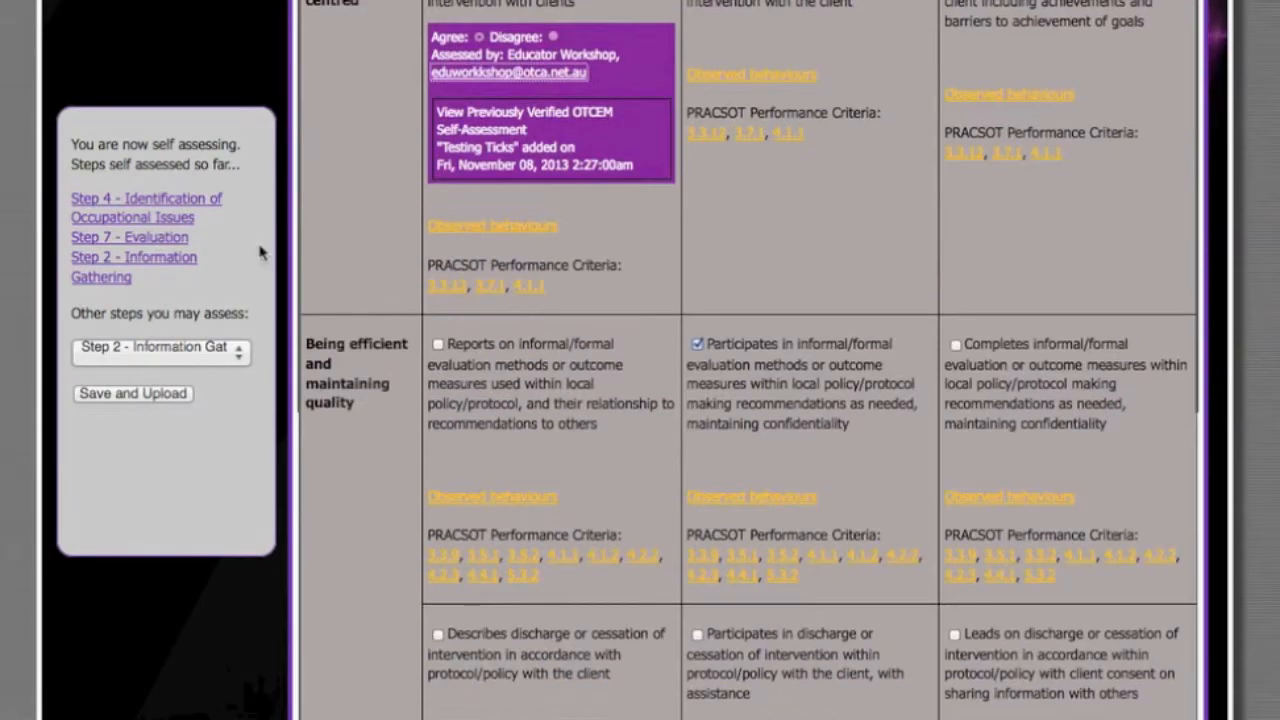
pyautogui.click(178, 272)
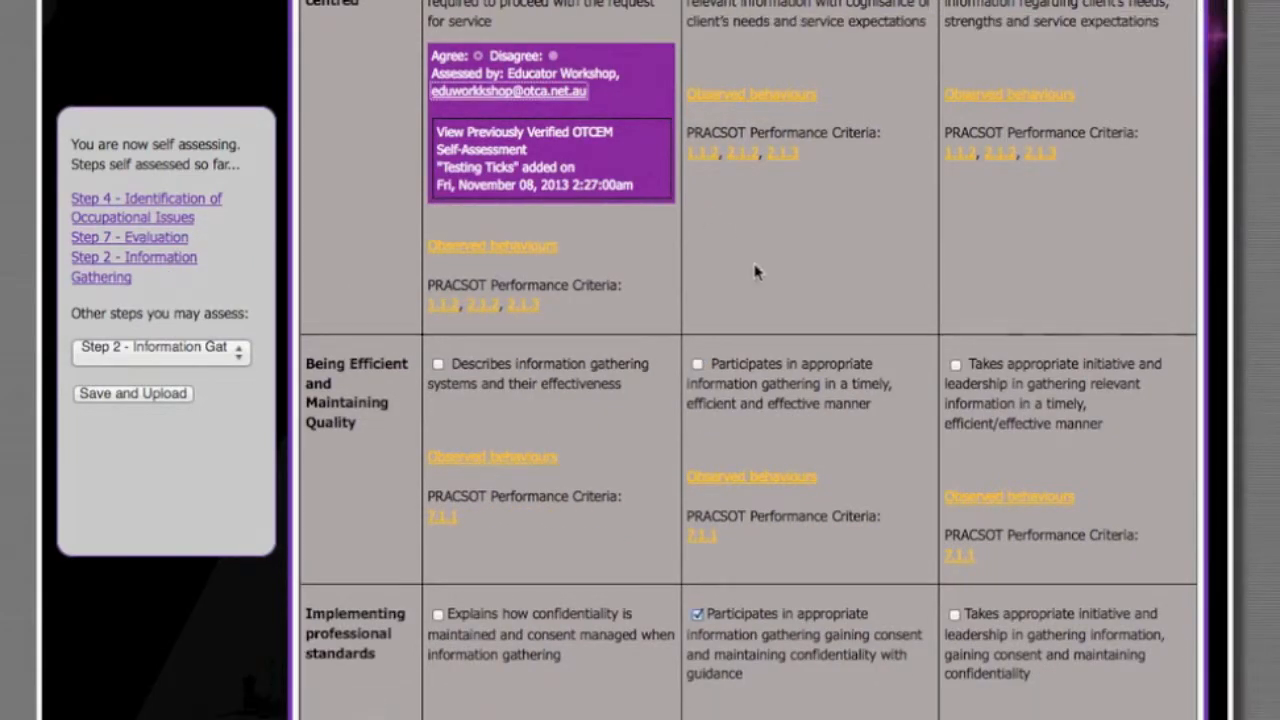
# - Open the previously verified self-assessment "Test new interface" from the Emerging Being Client-centred statement in Step 4
pyautogui.scroll(2, 745, 326)
pyautogui.scroll(5, 745, 326)
pyautogui.scroll(-2, 745, 326)
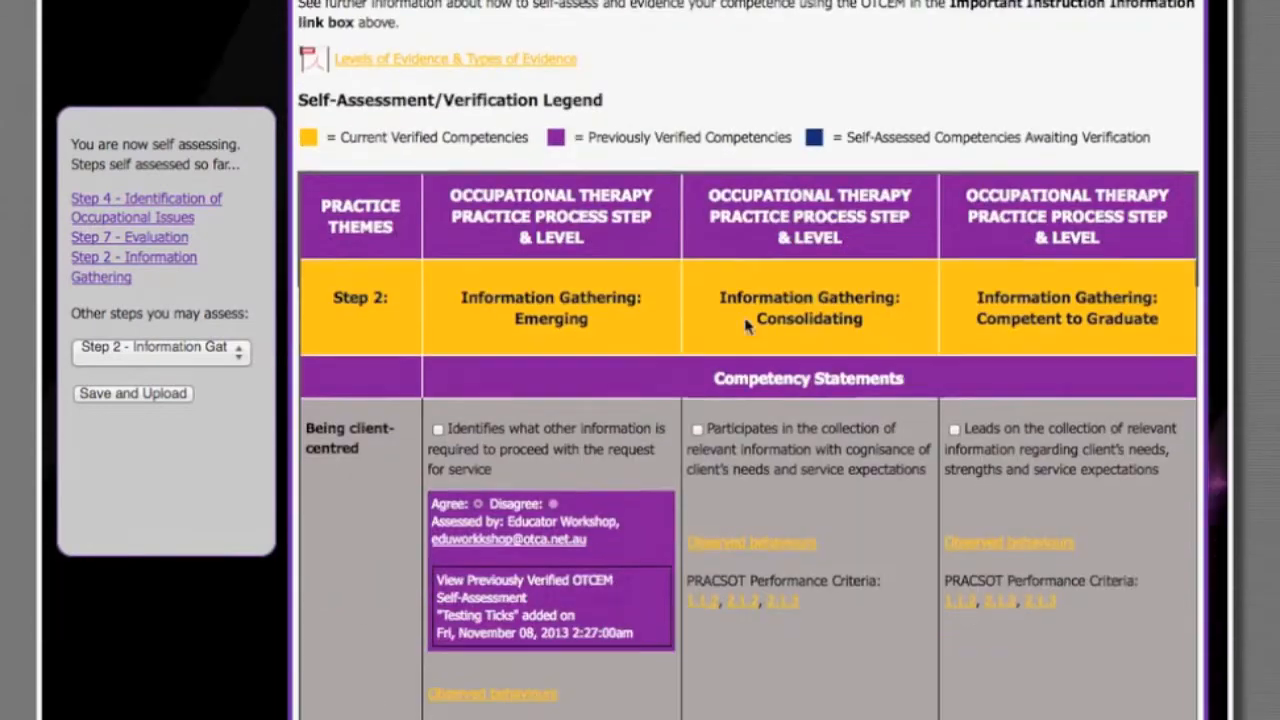
pyautogui.scroll(1, 745, 326)
pyautogui.scroll(-2, 745, 326)
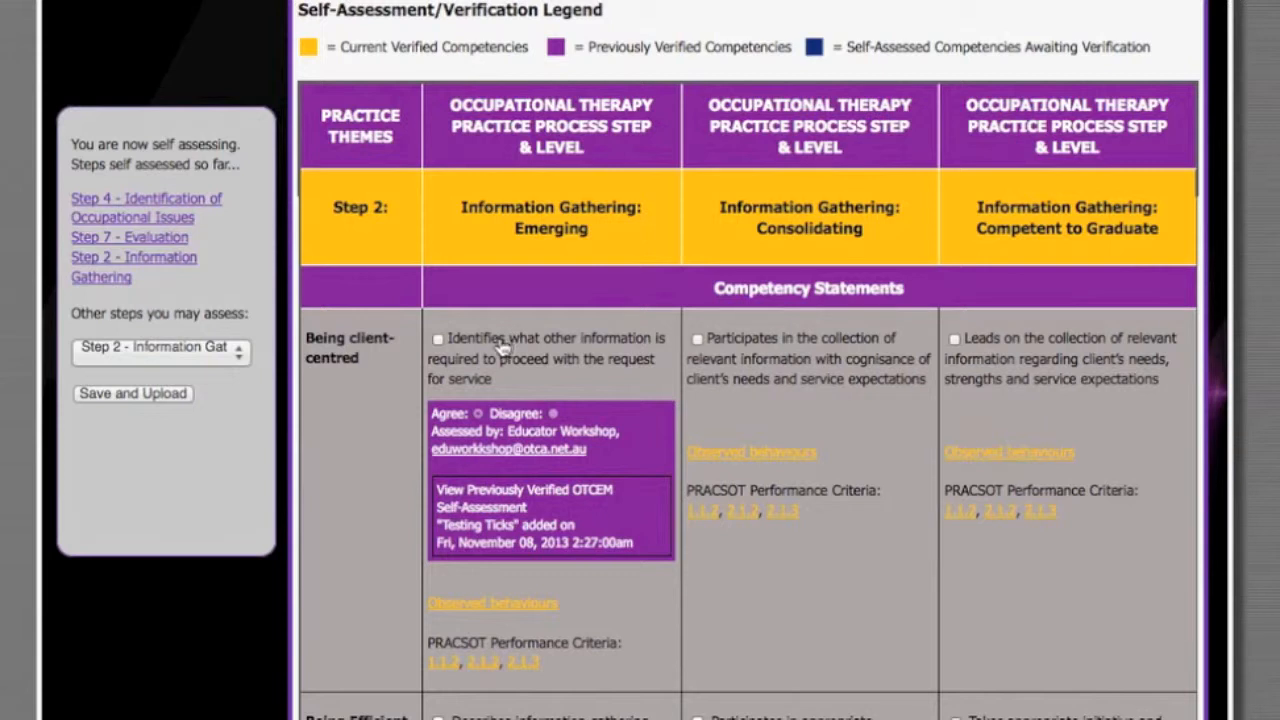
pyautogui.click(202, 206)
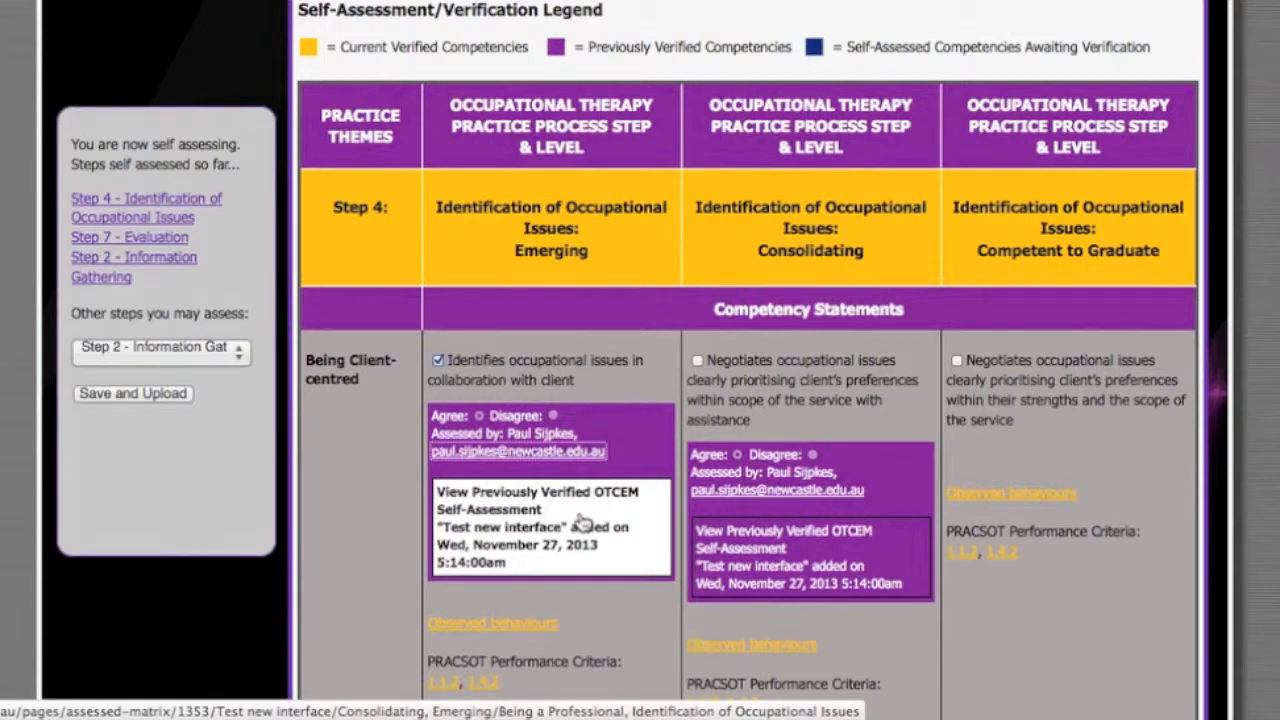
pyautogui.click(531, 534)
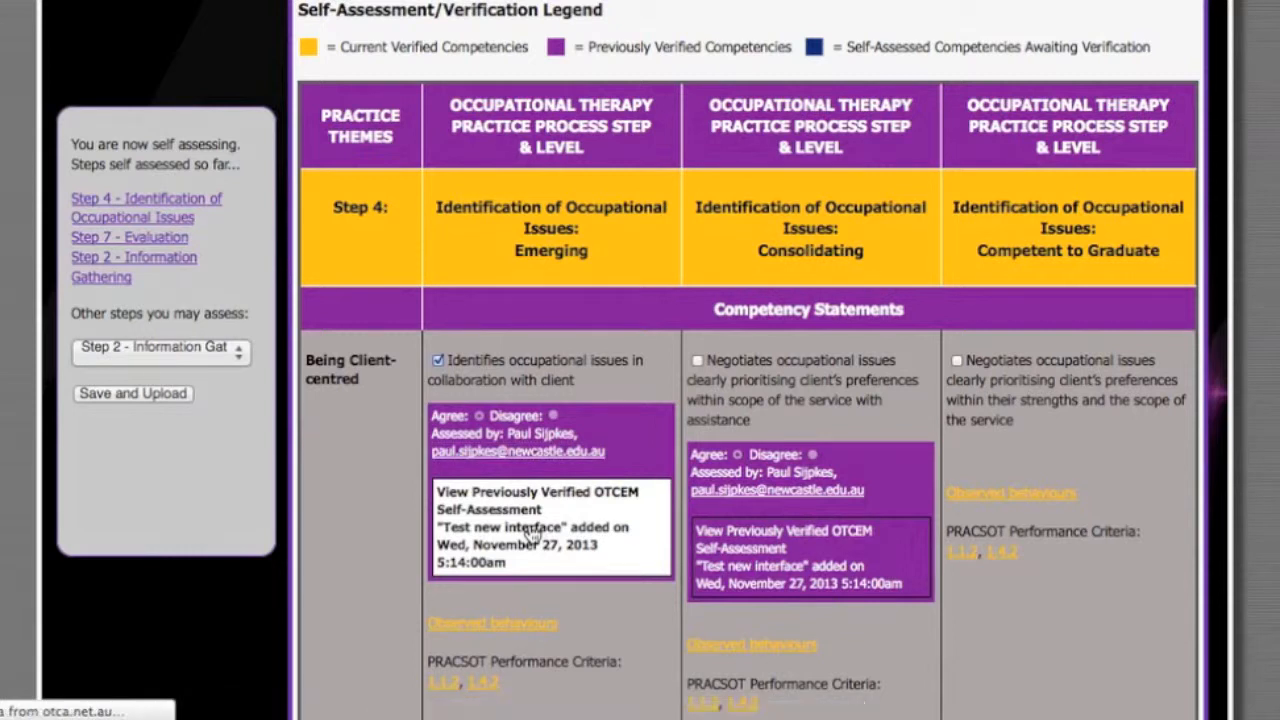
# - Examine the submitted self-assessment's details and its verified competency statements under Being a Professional
pyautogui.scroll(-3, 531, 534)
pyautogui.scroll(-2, 531, 534)
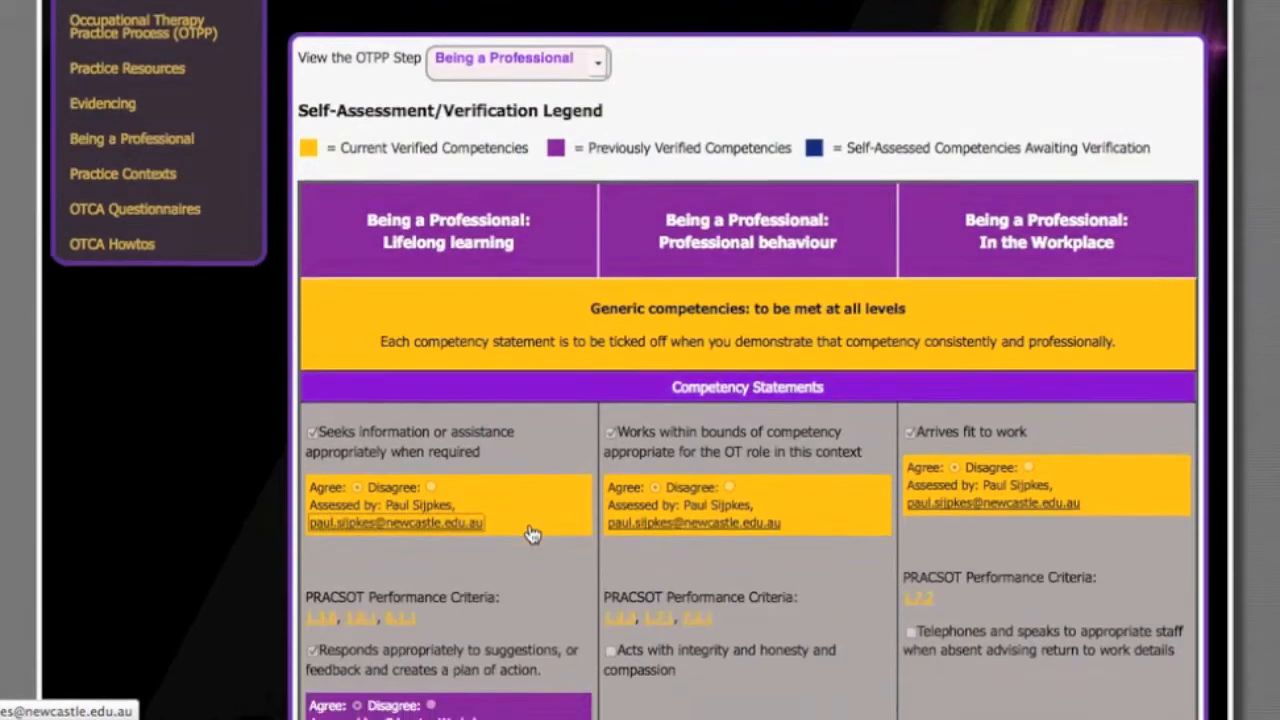
pyautogui.scroll(-2, 531, 534)
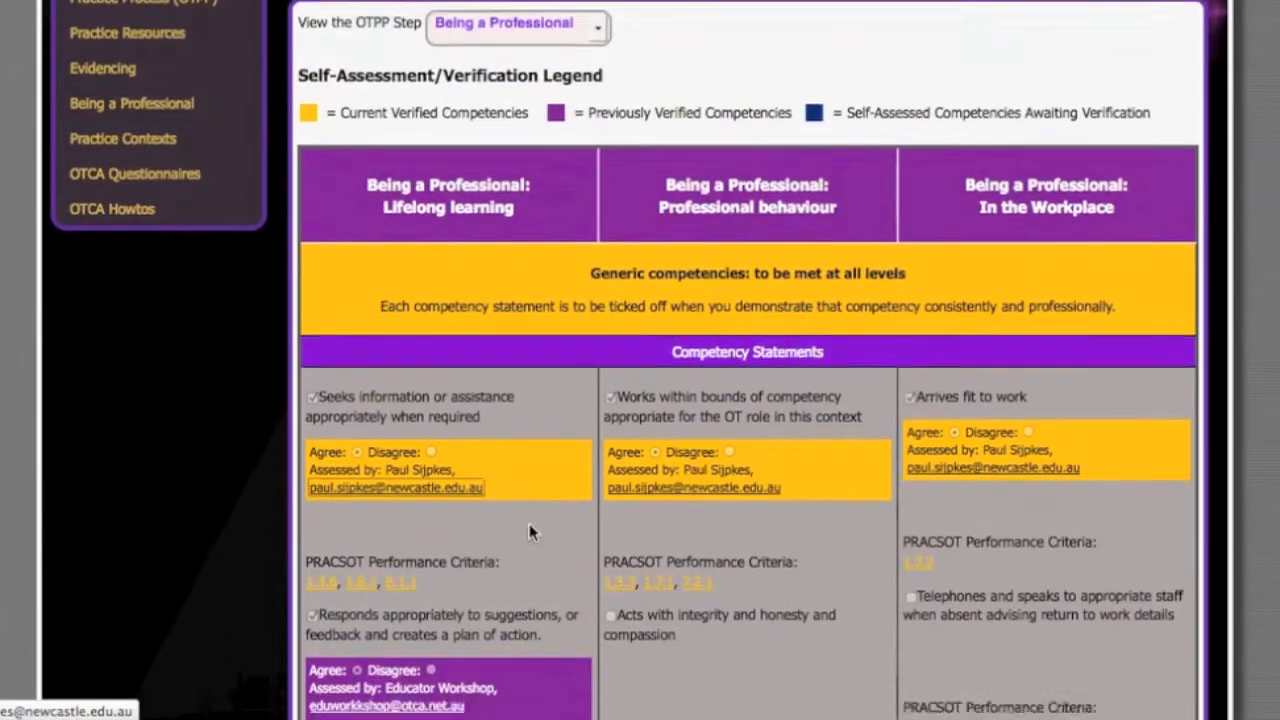
pyautogui.scroll(2, 531, 534)
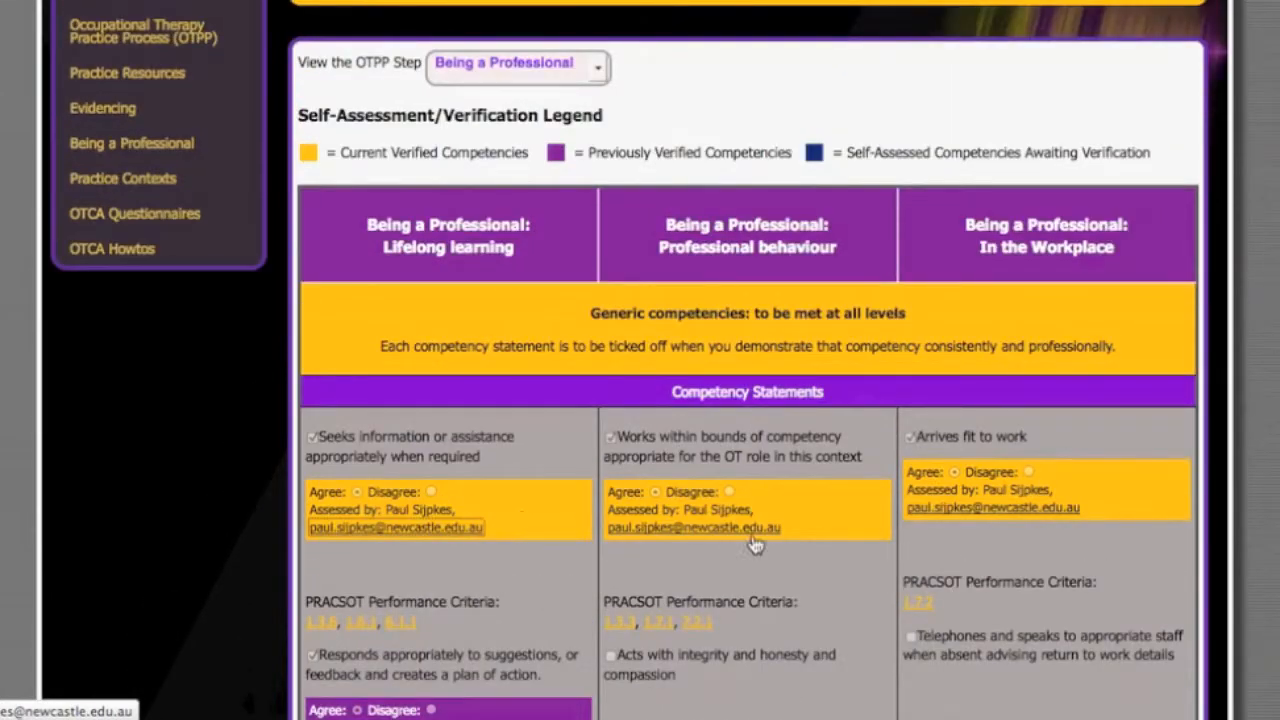
pyautogui.scroll(3, 856, 545)
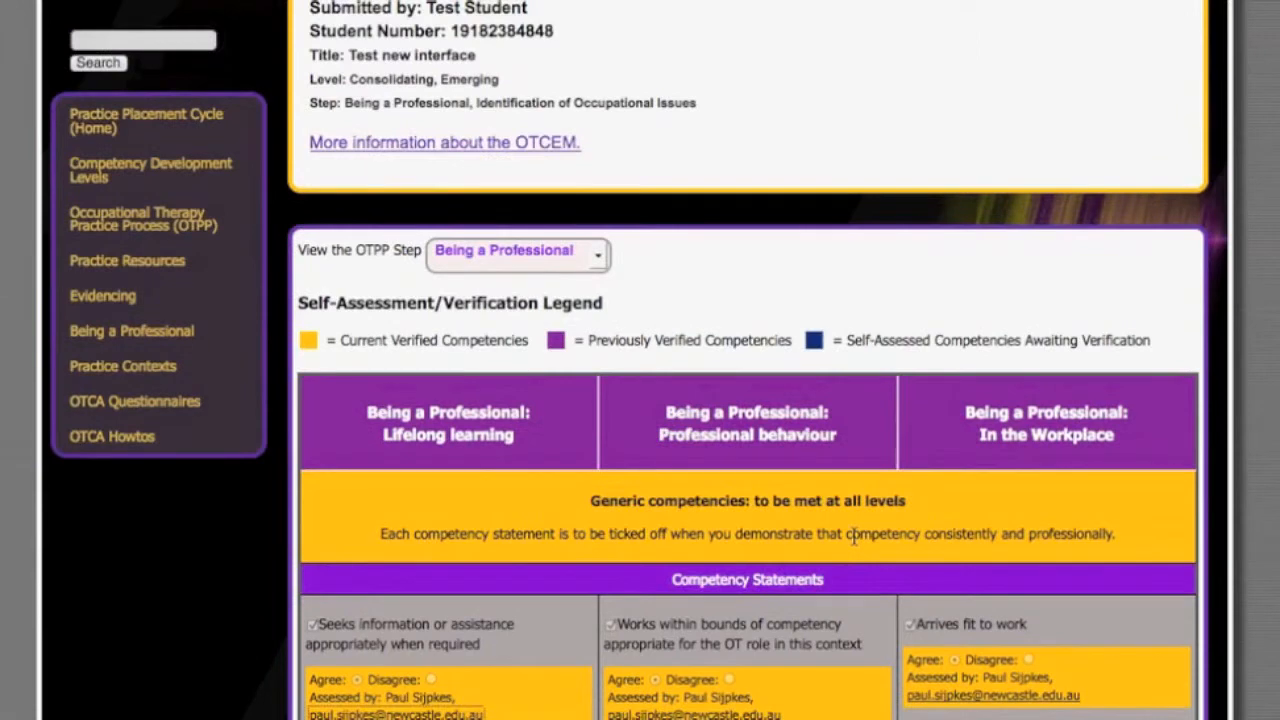
pyautogui.scroll(-4, 853, 540)
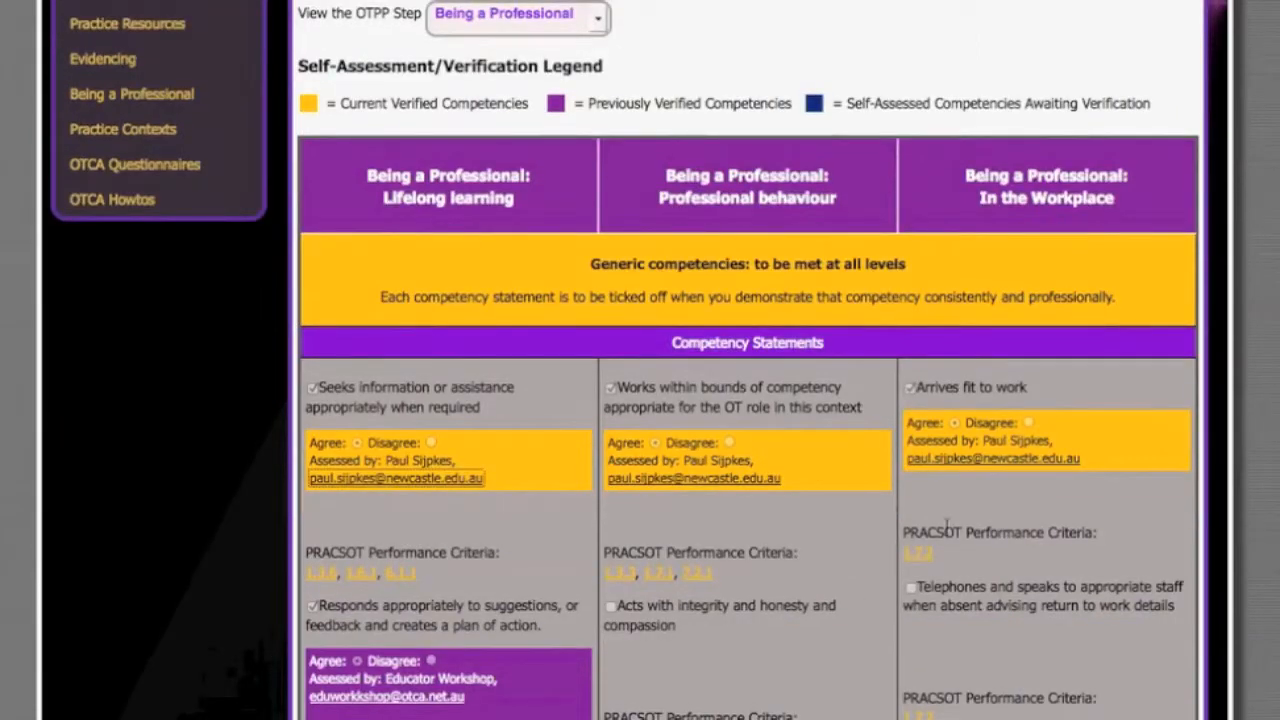
pyautogui.scroll(3, 871, 480)
pyautogui.scroll(-2, 873, 481)
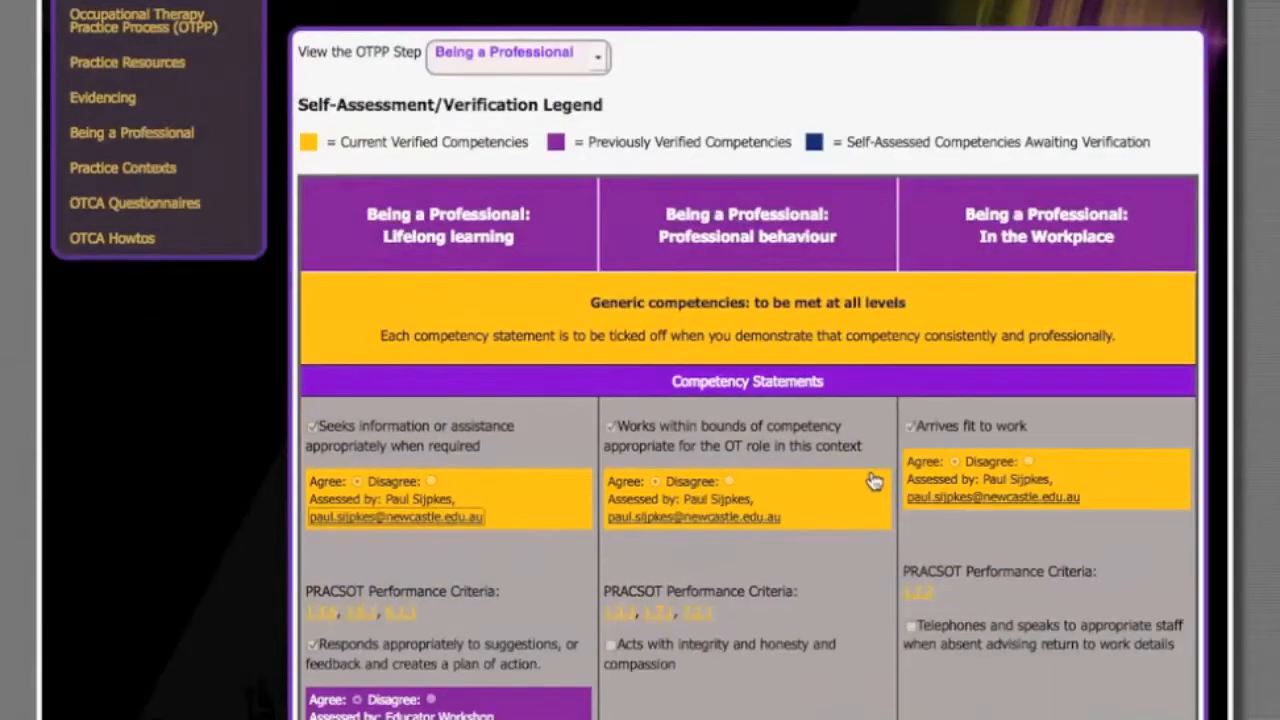
pyautogui.scroll(7, 815, 489)
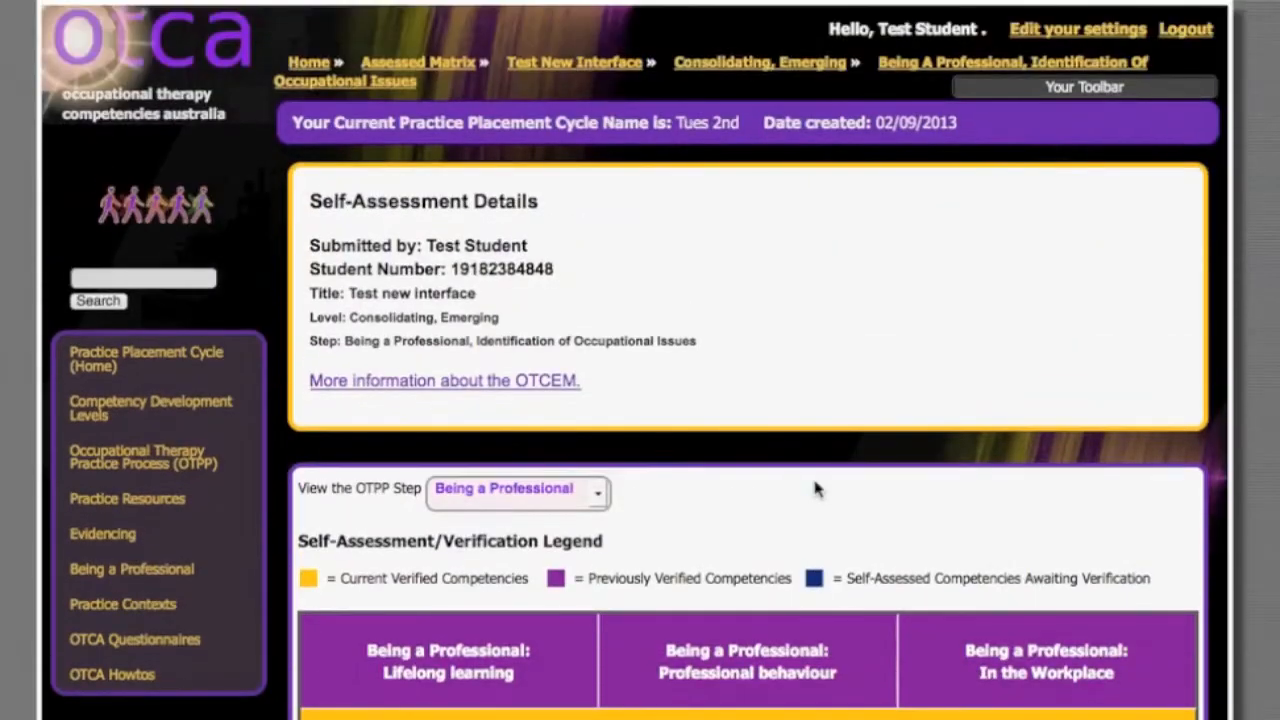
pyautogui.scroll(-8, 815, 489)
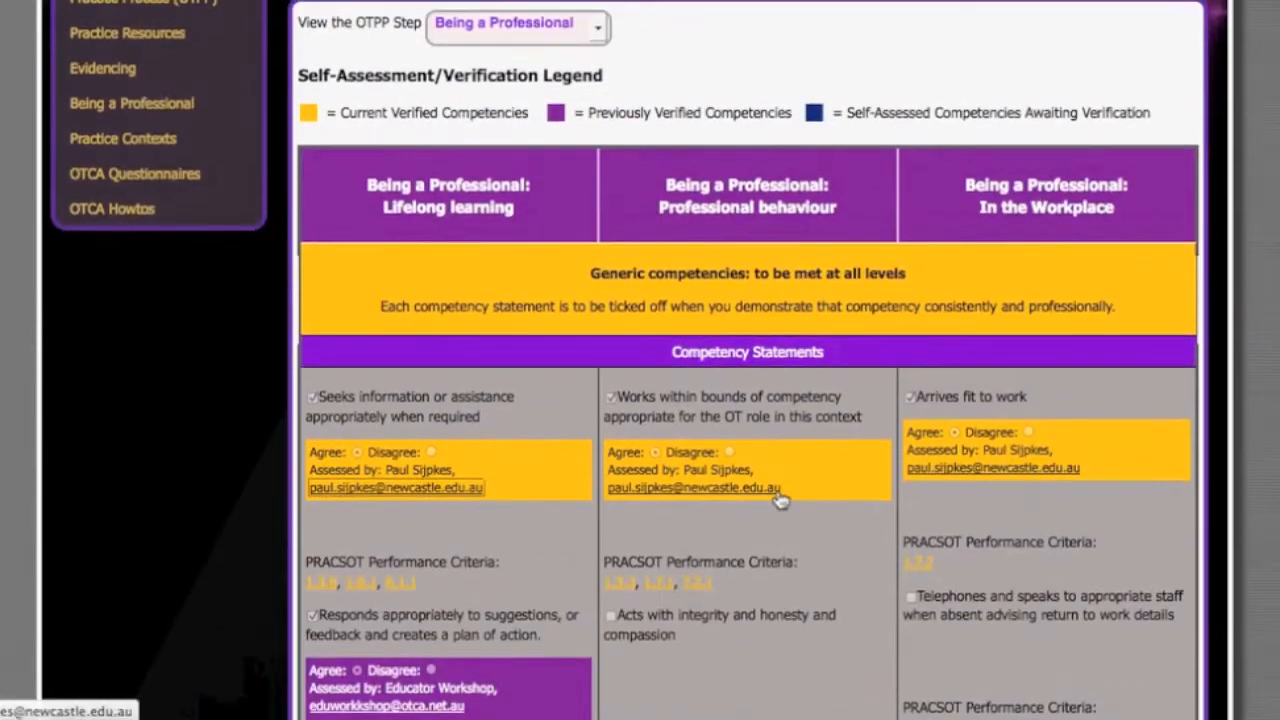
pyautogui.scroll(-13, 781, 500)
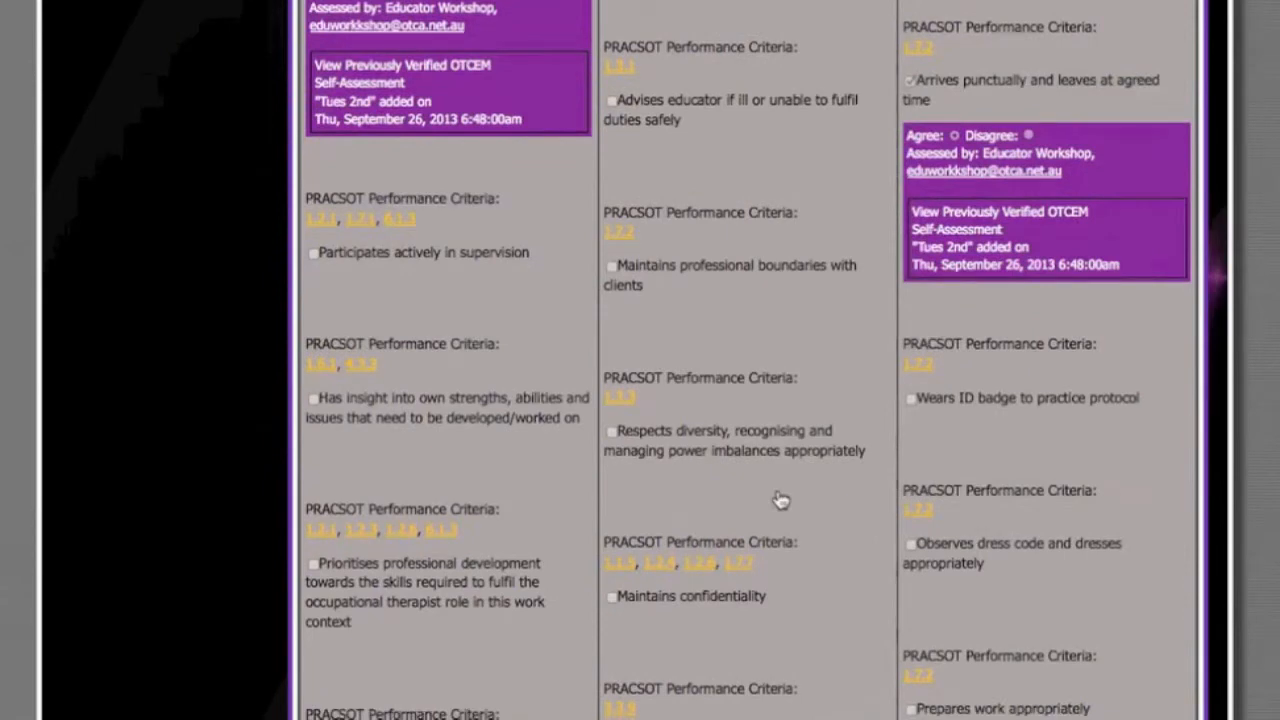
pyautogui.scroll(-9, 781, 500)
pyautogui.scroll(20, 774, 491)
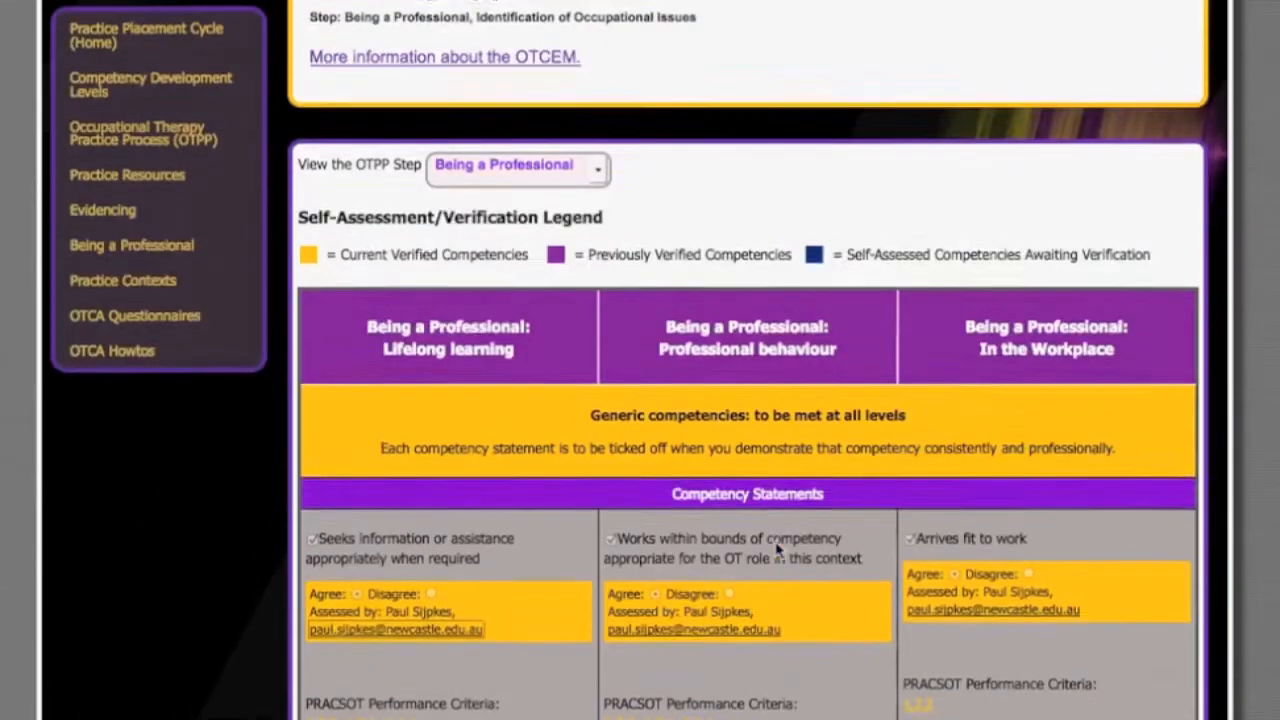
pyautogui.scroll(5, 778, 548)
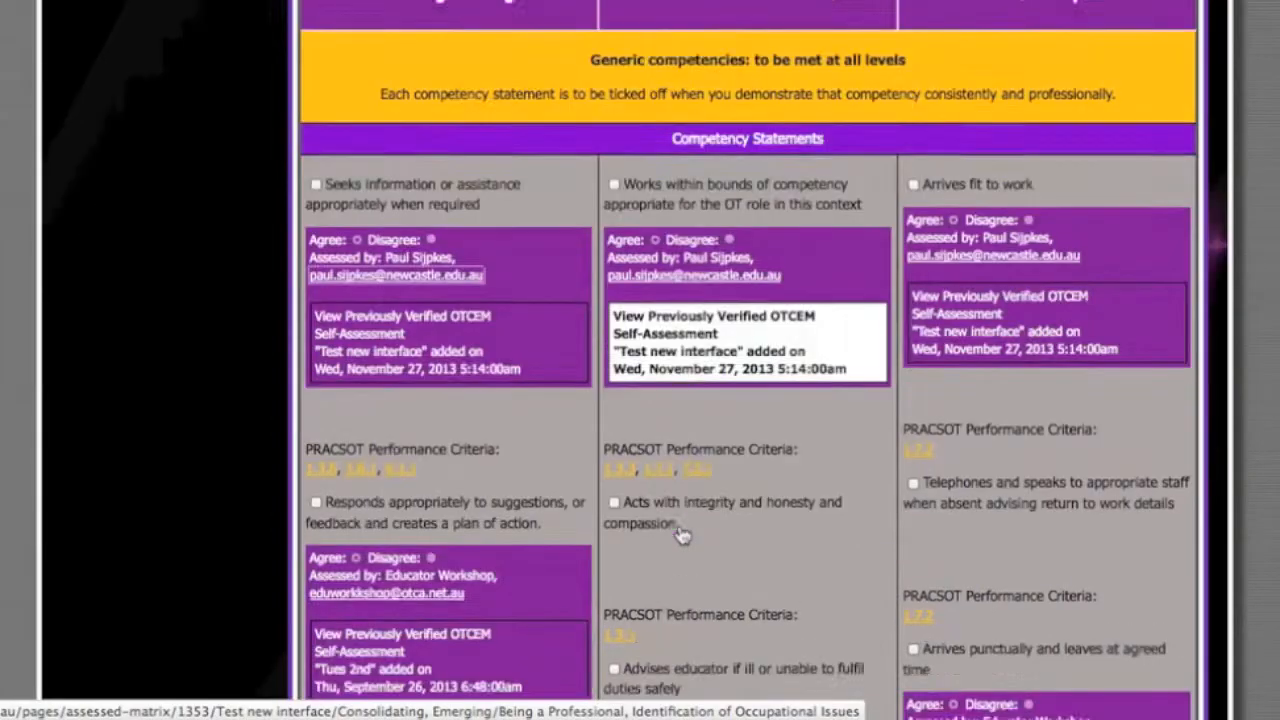
# - Tick the Being a Professional statements on integrity and honesty, working within bounds of competency, responding to suggestions, and advising the educator if ill
pyautogui.scroll(7, 680, 533)
pyautogui.scroll(-8, 680, 533)
pyautogui.click(614, 493)
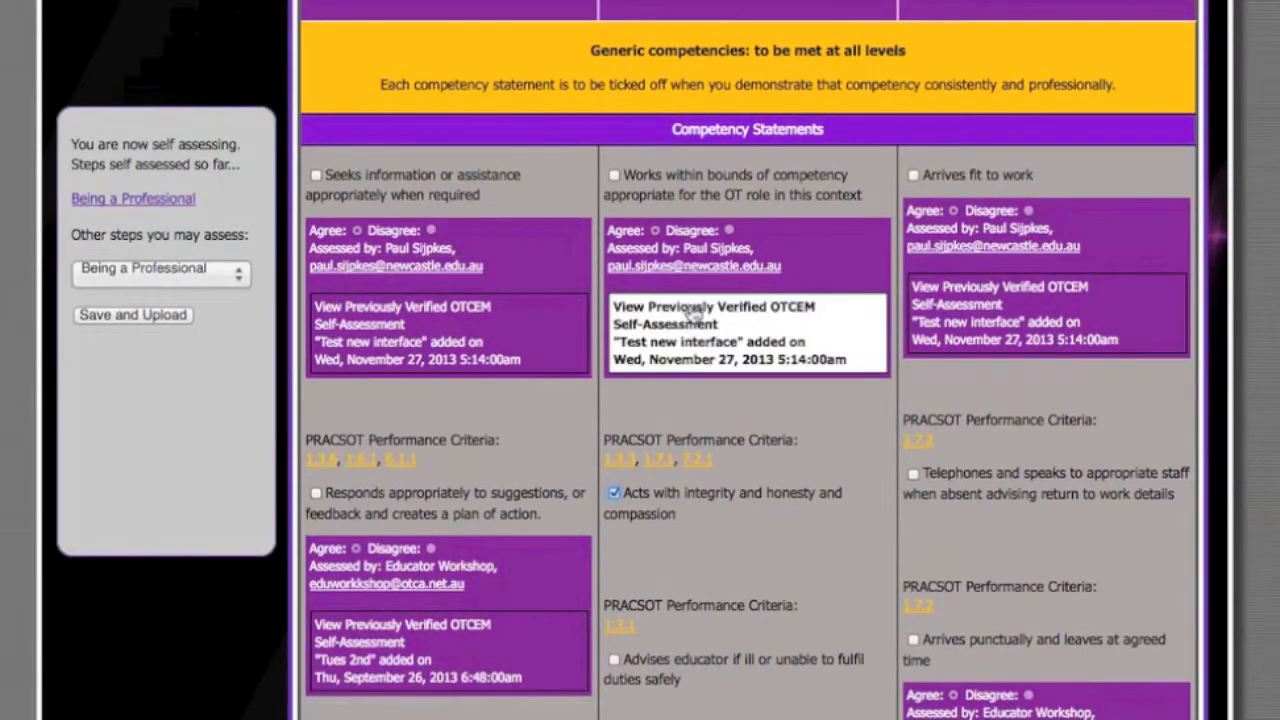
pyautogui.click(614, 175)
pyautogui.click(365, 506)
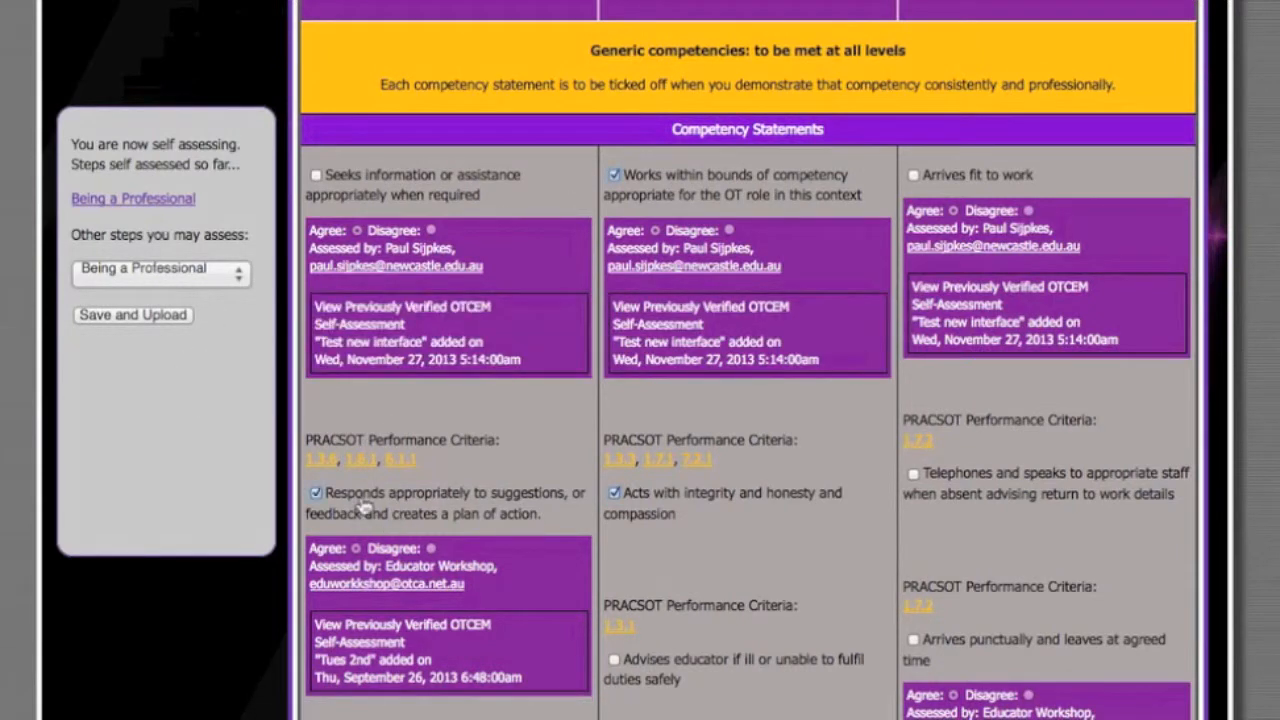
pyautogui.scroll(-2, 709, 565)
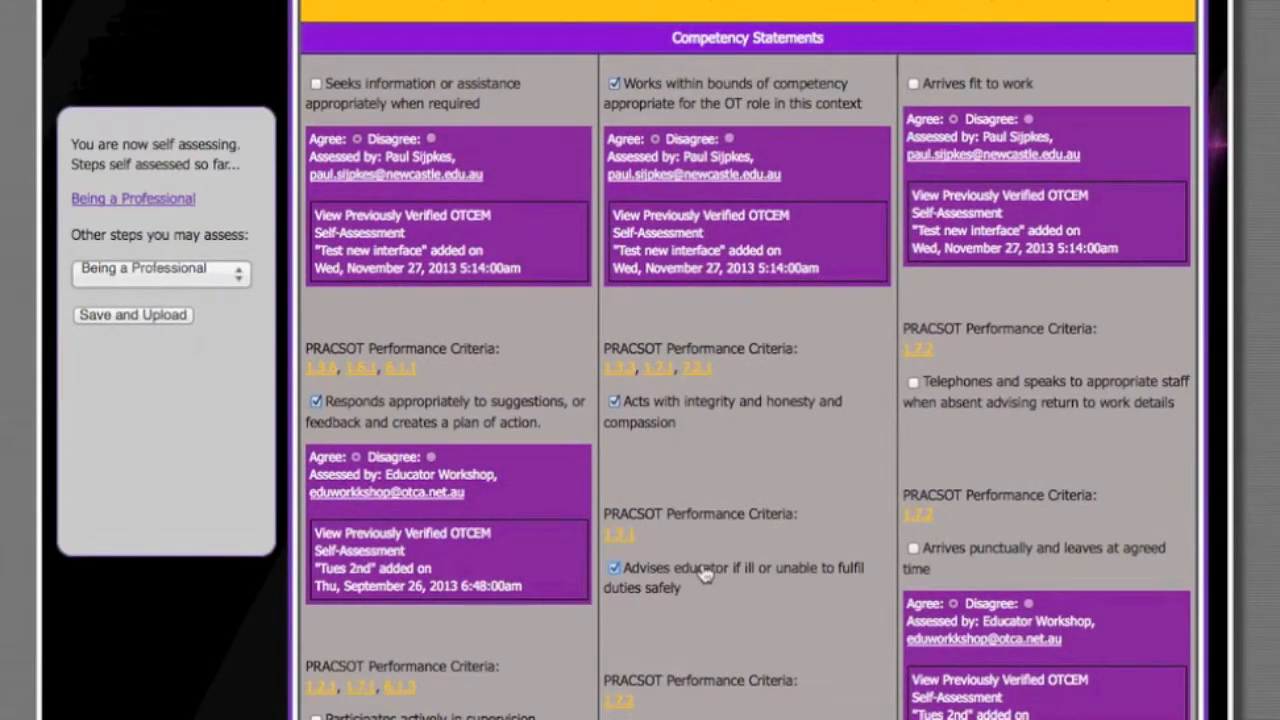
pyautogui.scroll(5, 675, 527)
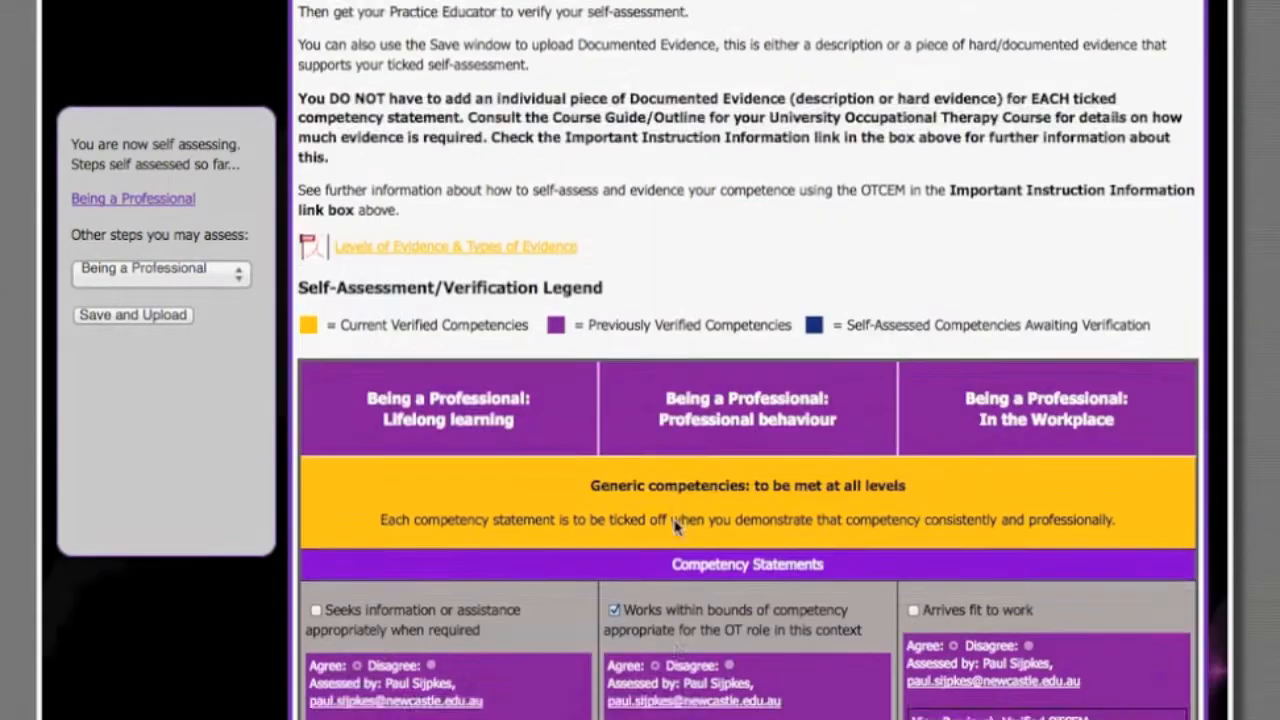
pyautogui.scroll(-2, 675, 527)
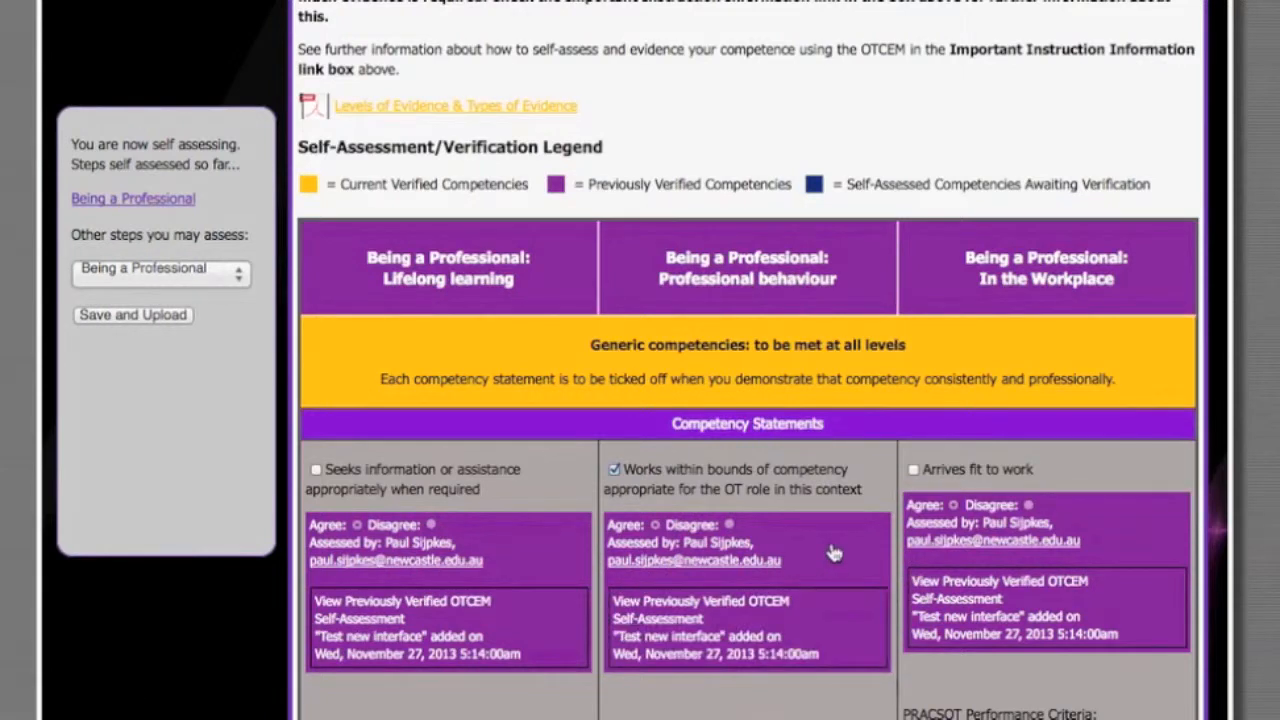
# - Tick Being client-centred statements in Step 3 - Occupational Assessment, including identifying best available evidence with consideration of client preference
pyautogui.scroll(2, 900, 166)
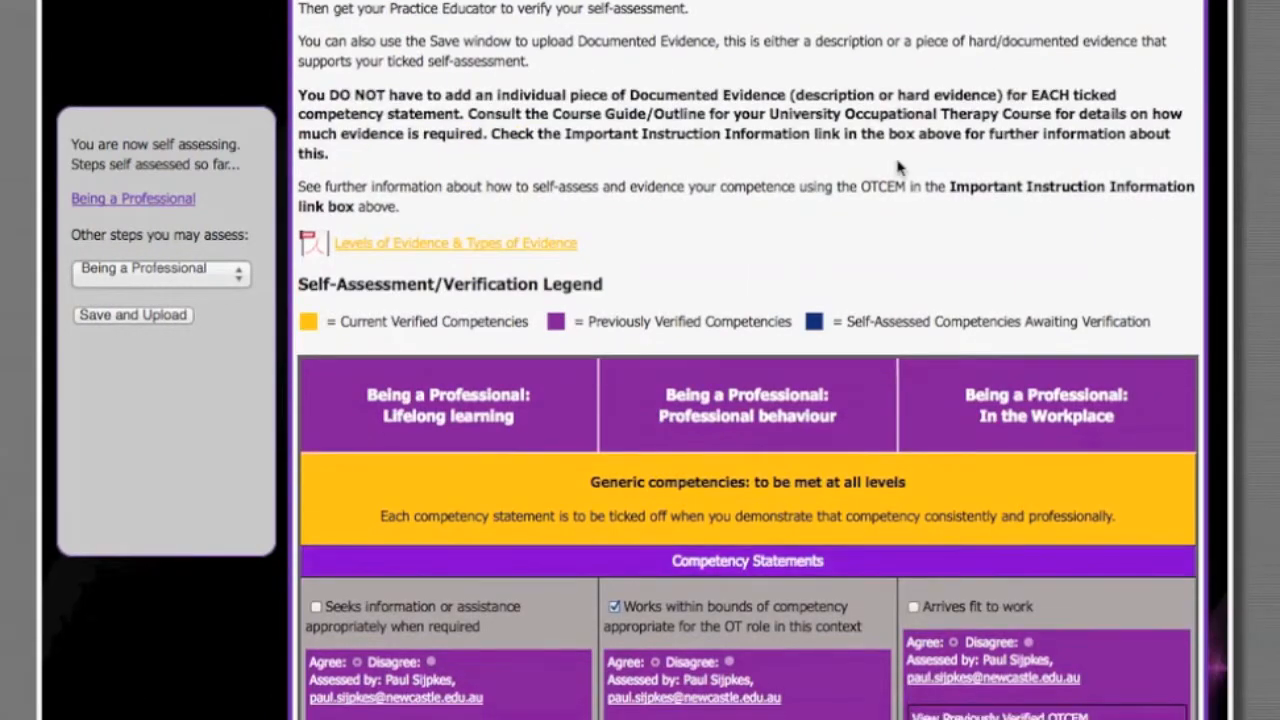
pyautogui.scroll(-2, 898, 168)
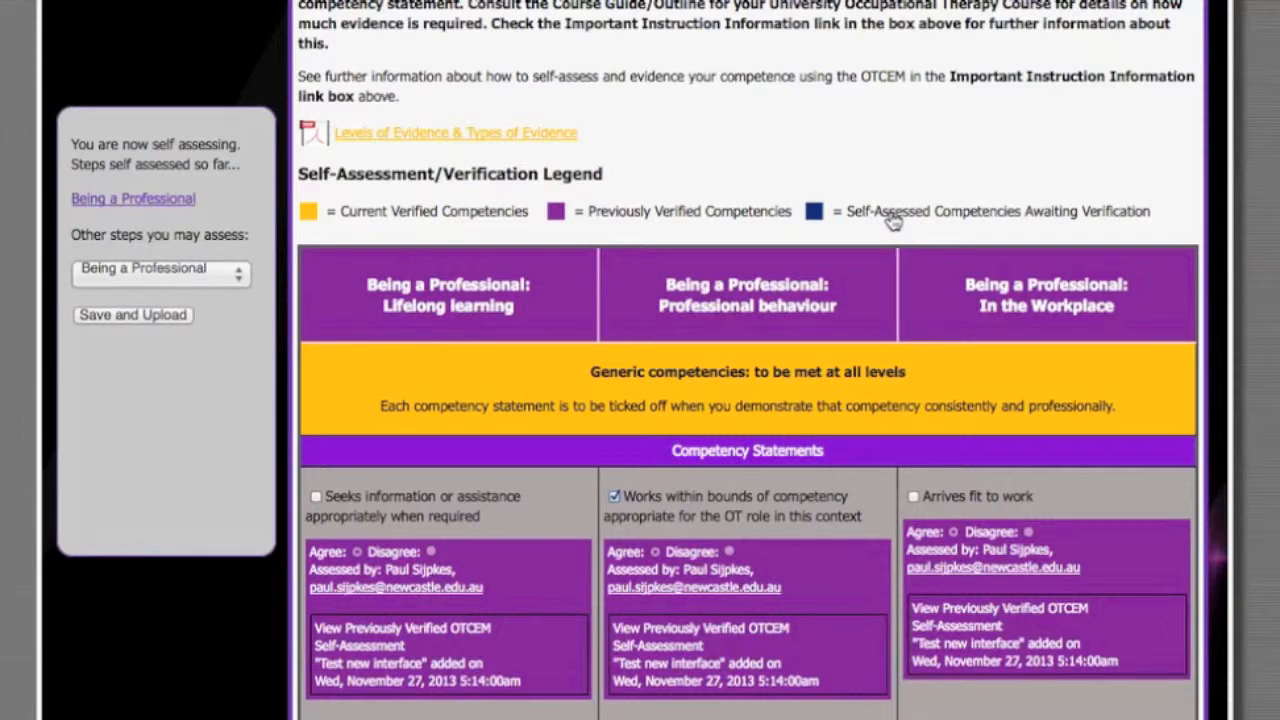
pyautogui.scroll(-5, 893, 222)
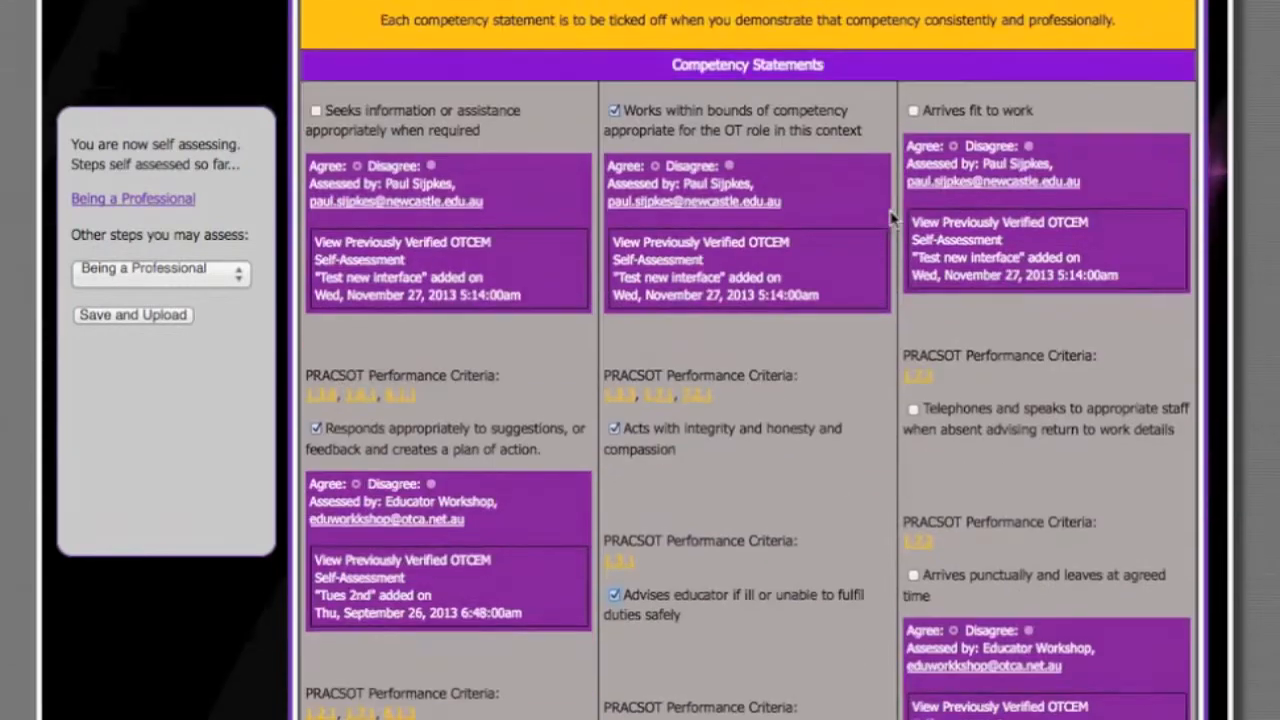
pyautogui.scroll(-2, 772, 380)
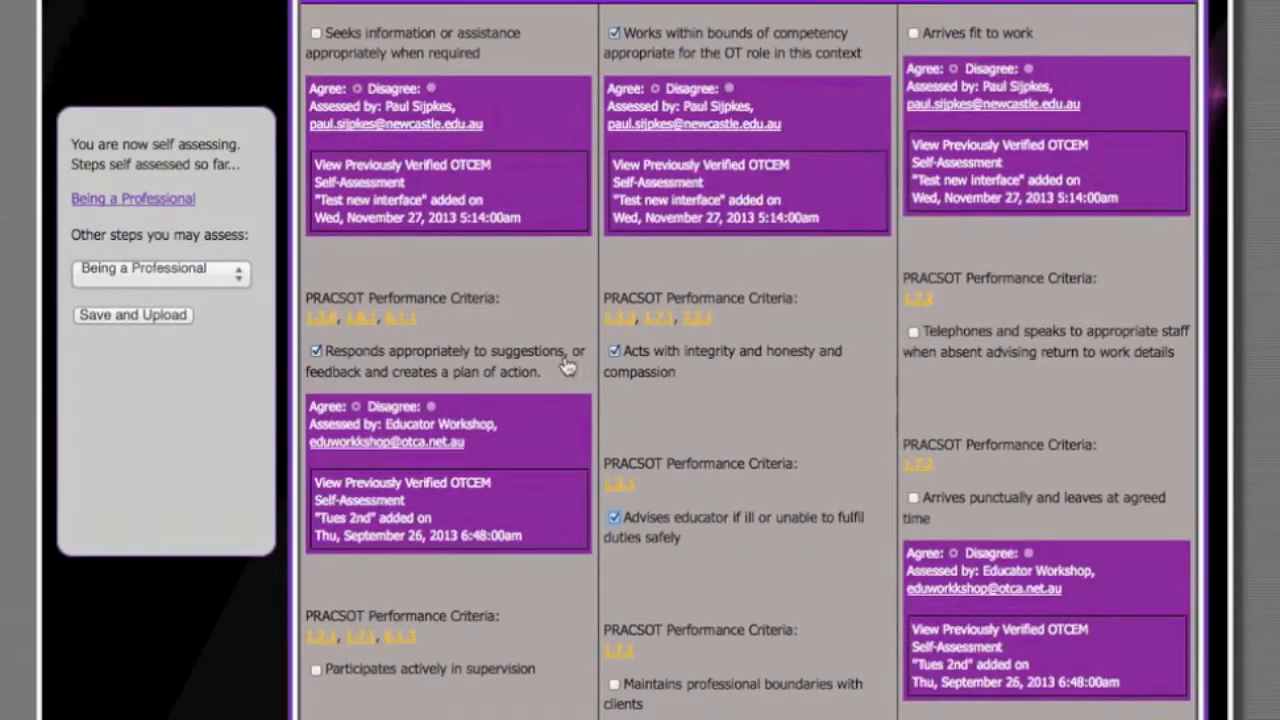
pyautogui.click(236, 272)
pyautogui.click(195, 351)
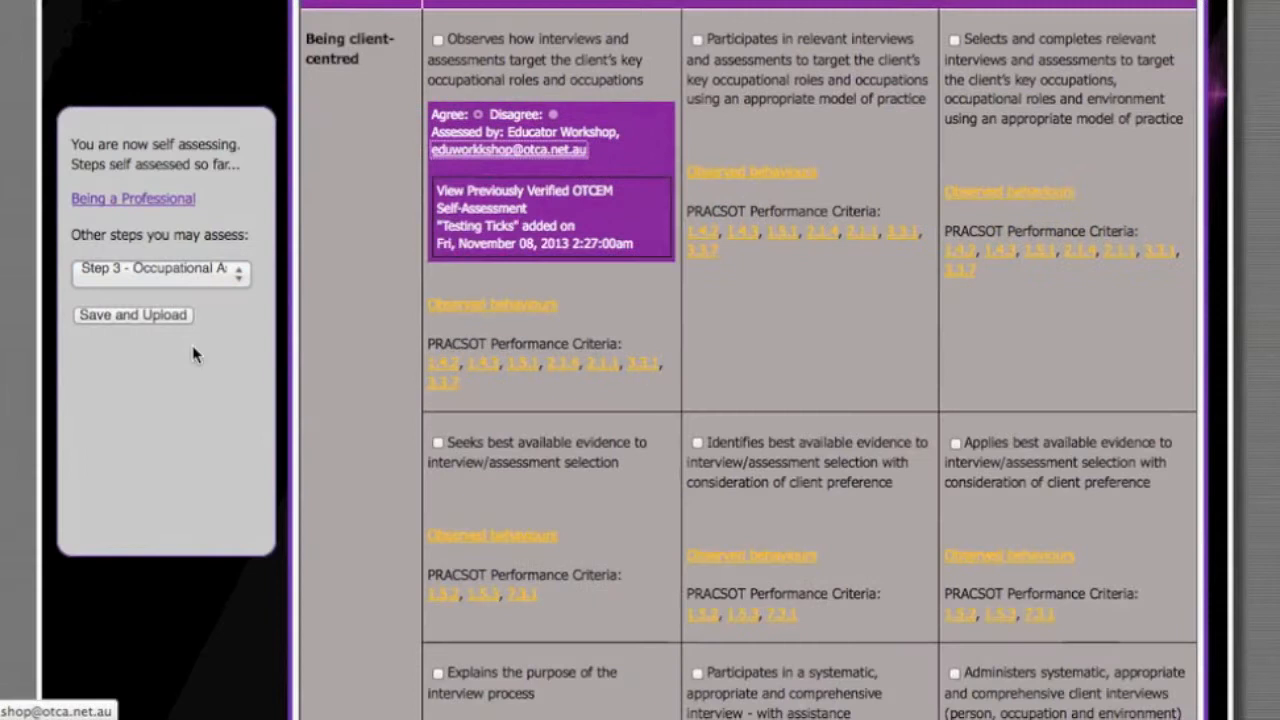
pyautogui.scroll(3, 878, 325)
pyautogui.click(697, 222)
pyautogui.click(437, 222)
pyautogui.scroll(-1, 778, 481)
pyautogui.scroll(-5, 778, 481)
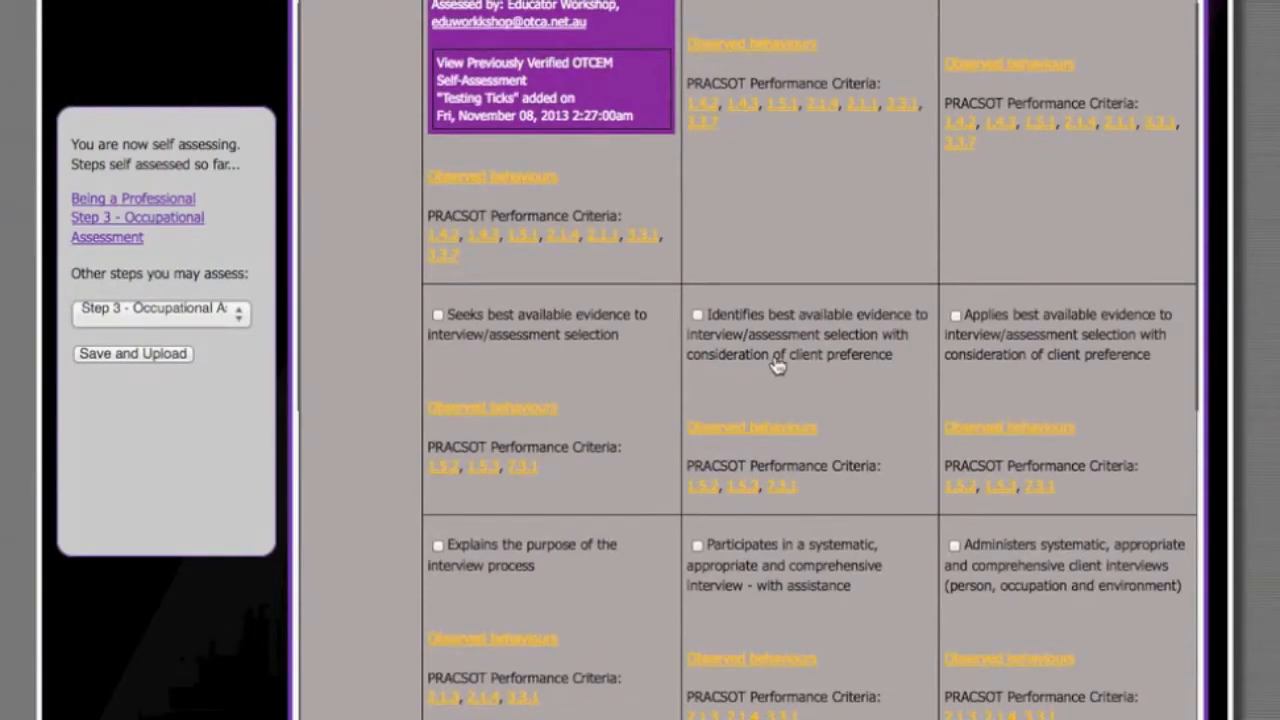
# - In Step 6 - Intervention, tick the statement on completing intervention with activities working towards the set occupational goals, with assistance
pyautogui.click(236, 313)
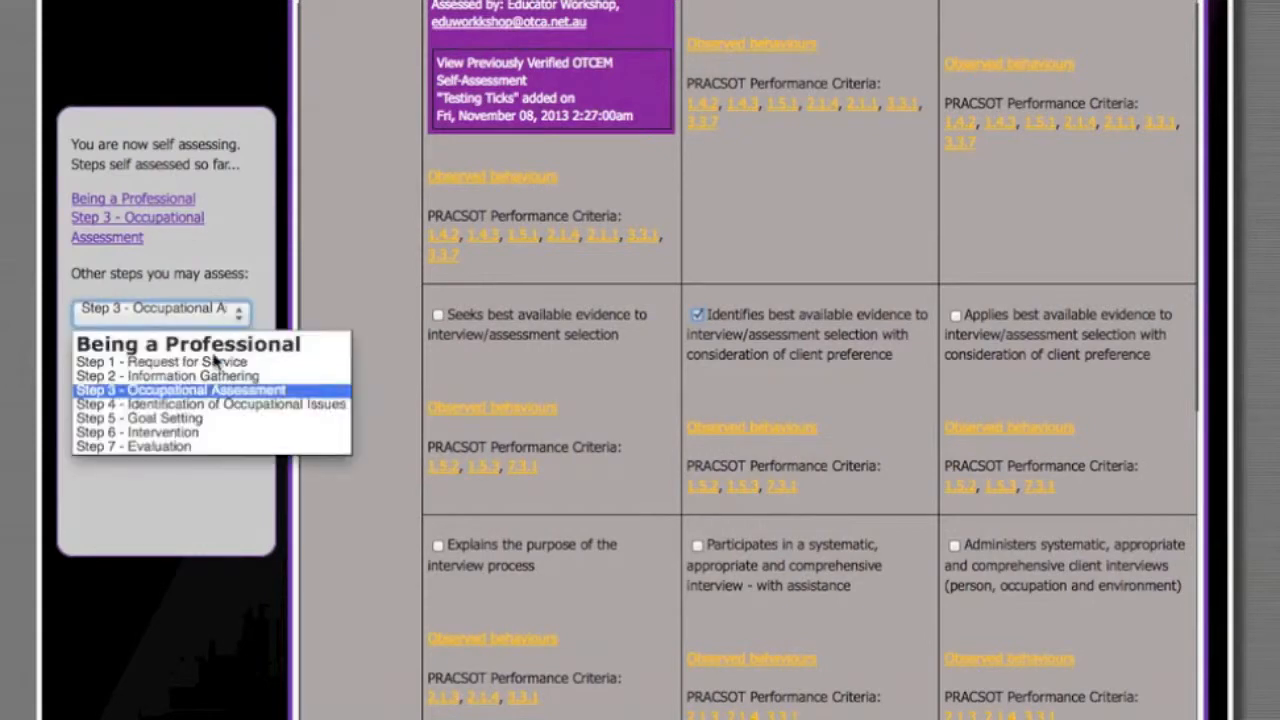
pyautogui.click(170, 436)
pyautogui.scroll(2, 821, 353)
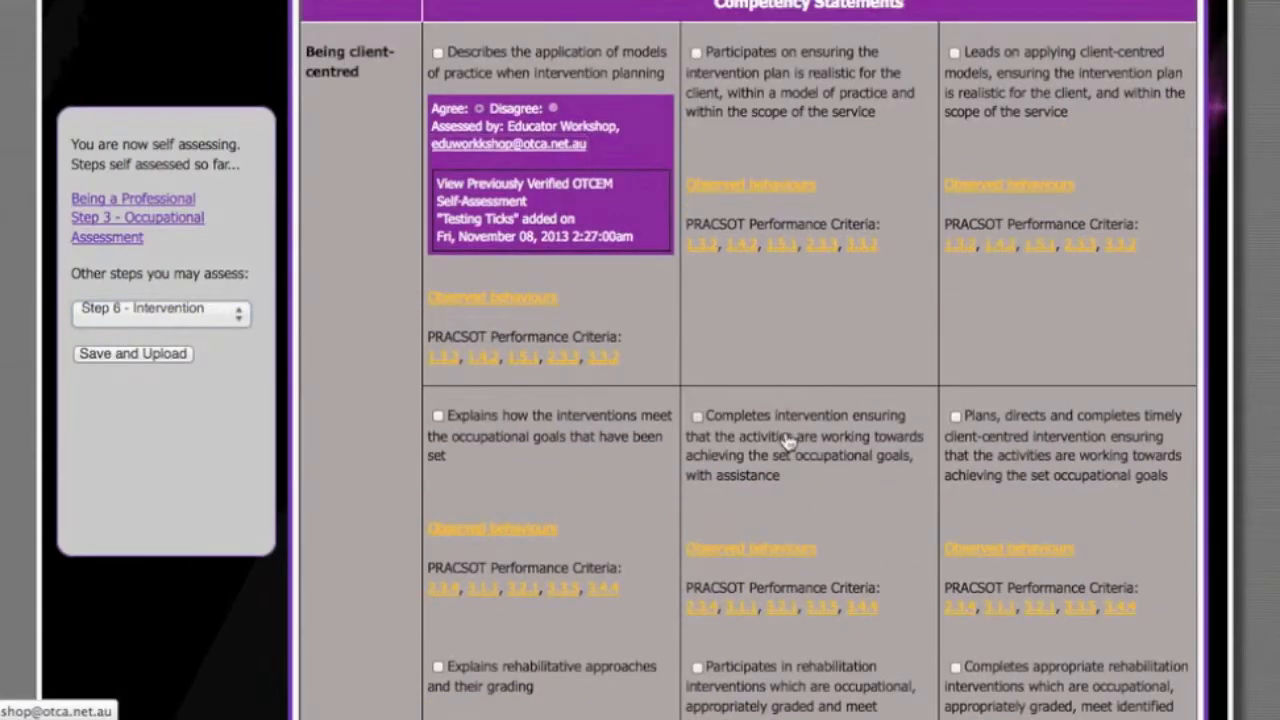
pyautogui.click(782, 61)
pyautogui.scroll(-5, 846, 386)
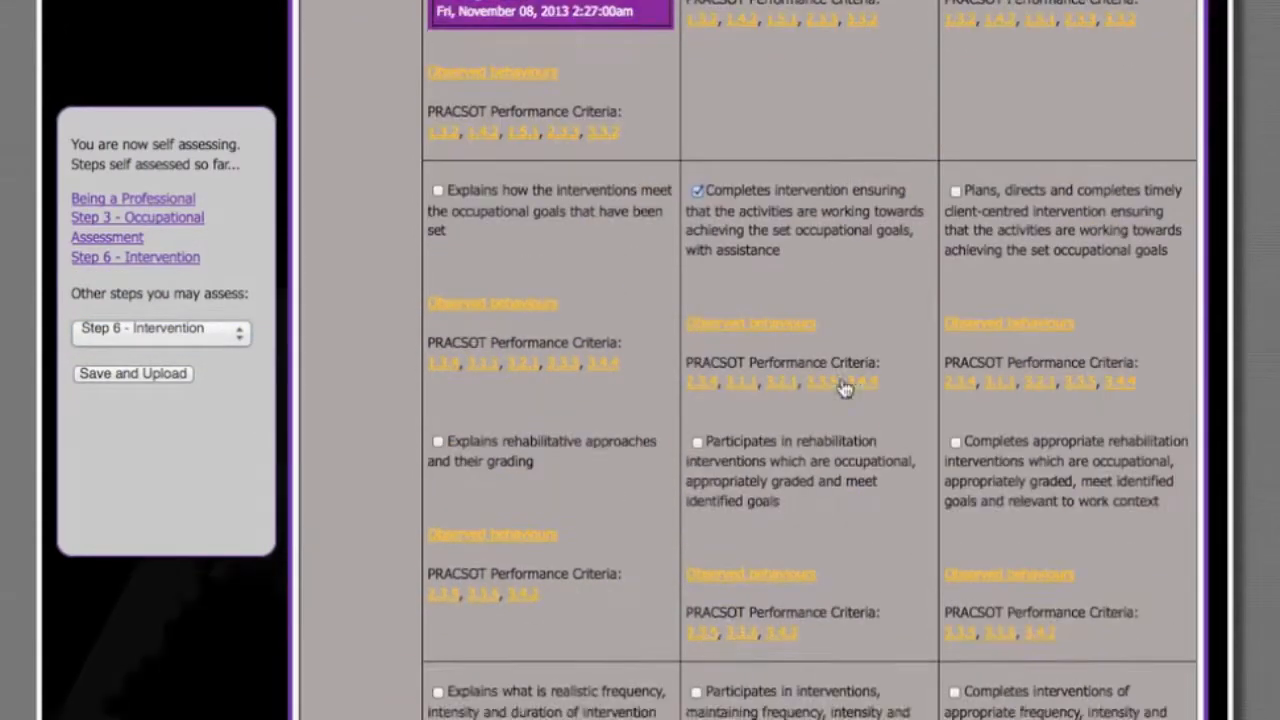
# - Save and upload the self-assessment with the title "Occupational Assessment" and the description "This is a description", without a supporting file
pyautogui.click(157, 382)
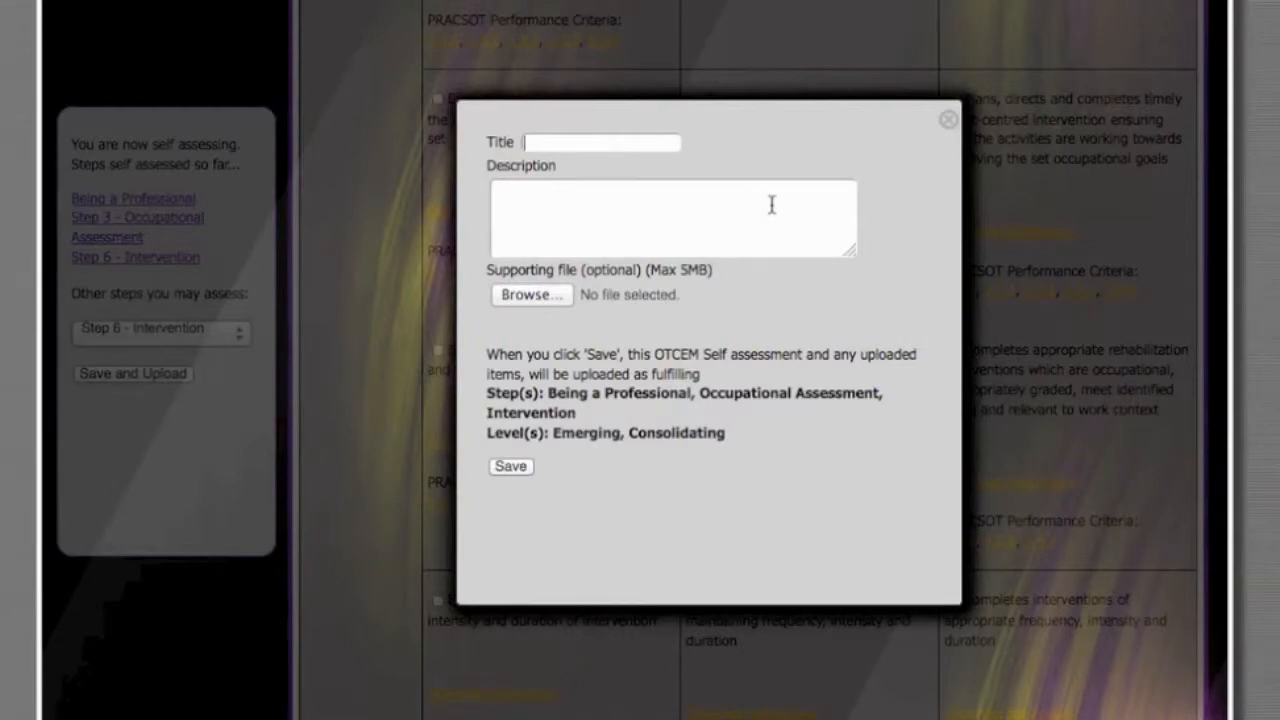
pyautogui.write('Occupational A')
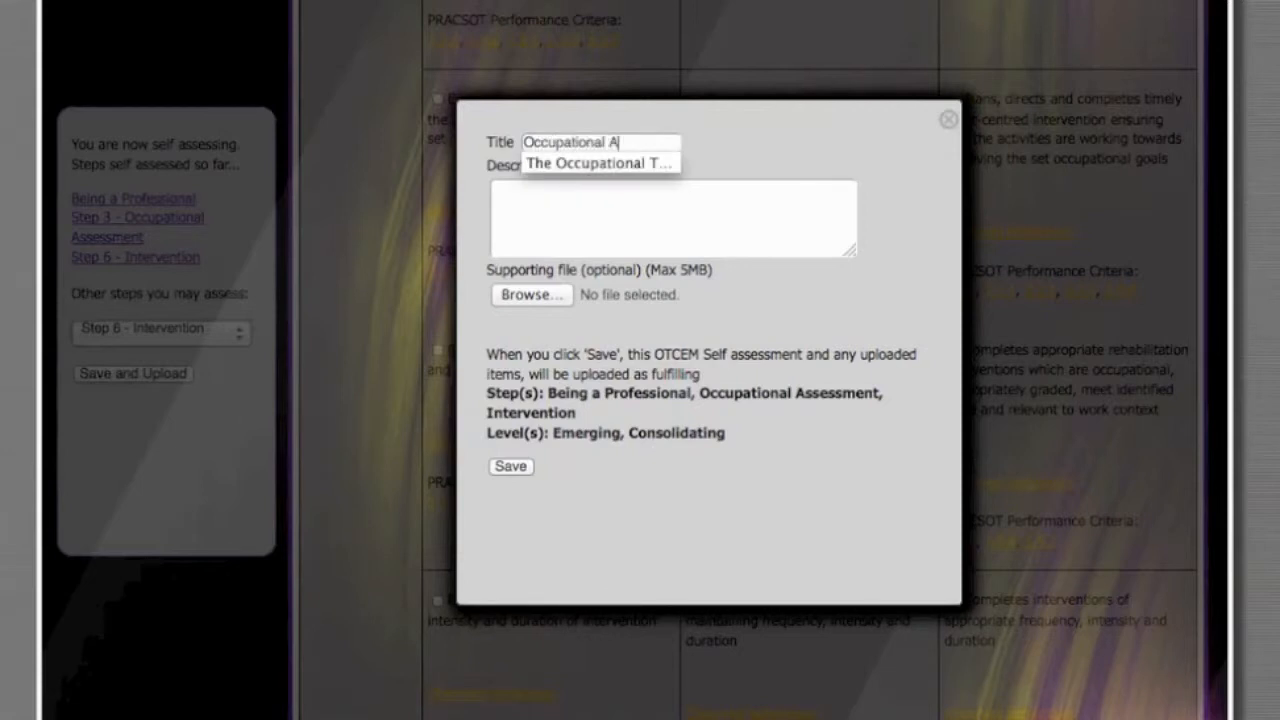
pyautogui.write('ssessment')
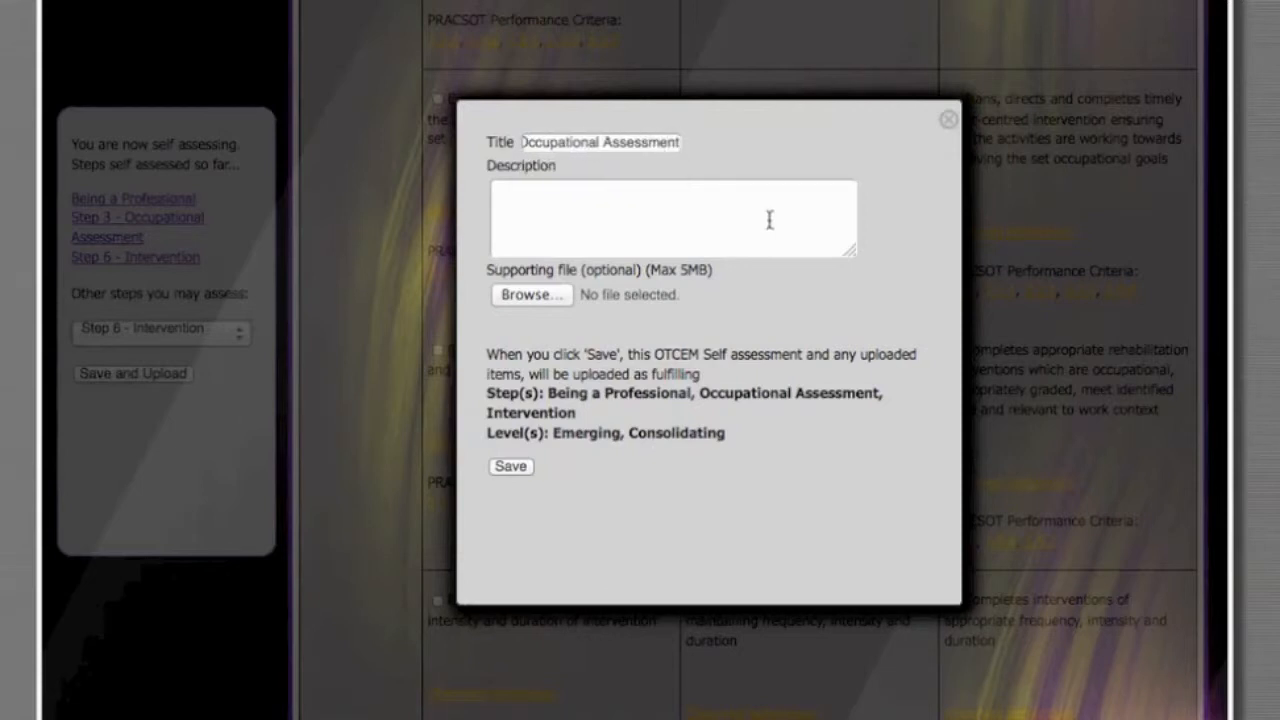
pyautogui.click(677, 199)
pyautogui.write('description')
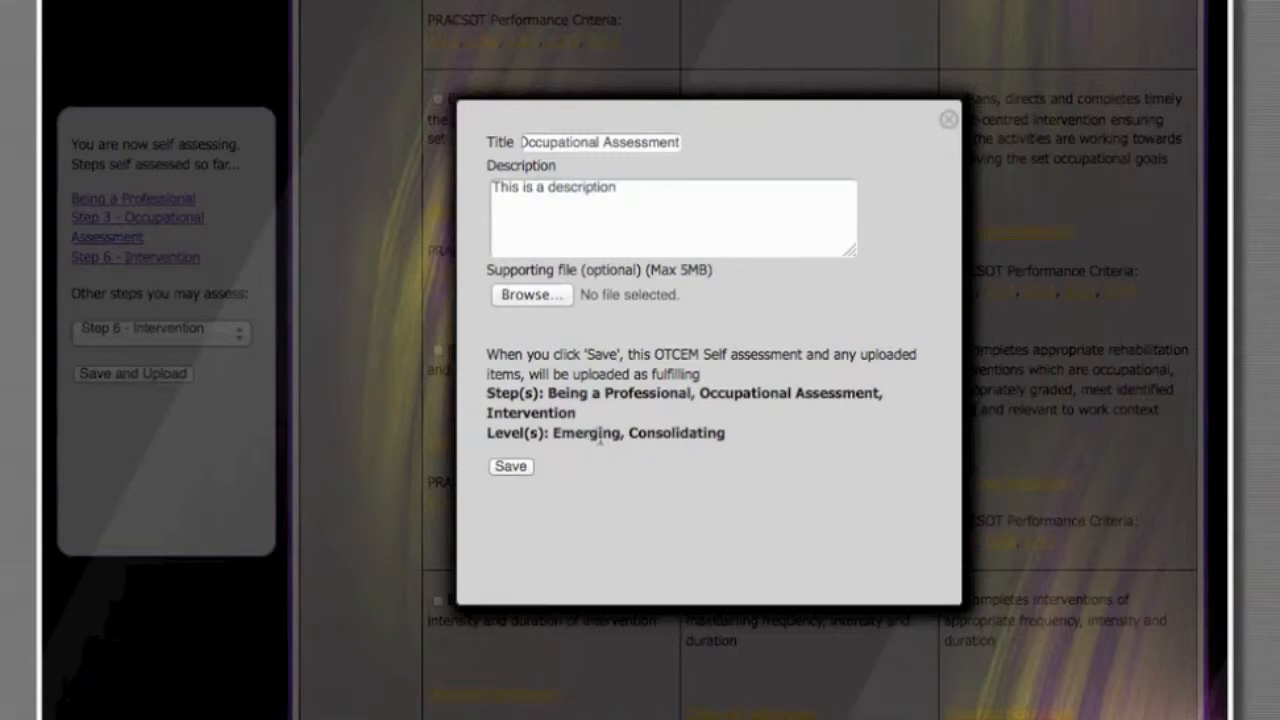
pyautogui.click(514, 468)
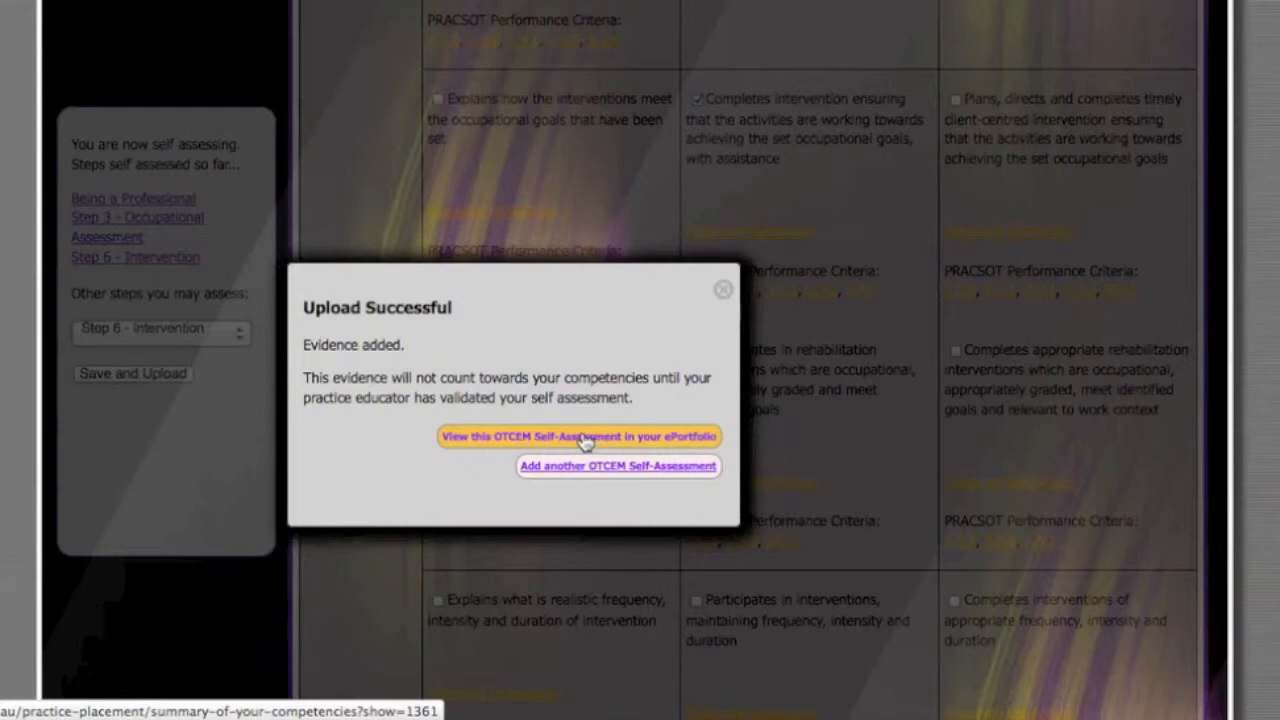
# - View the uploaded self-assessment in the ePortfolio and expand its "Occupational Assessment" entry
pyautogui.click(520, 440)
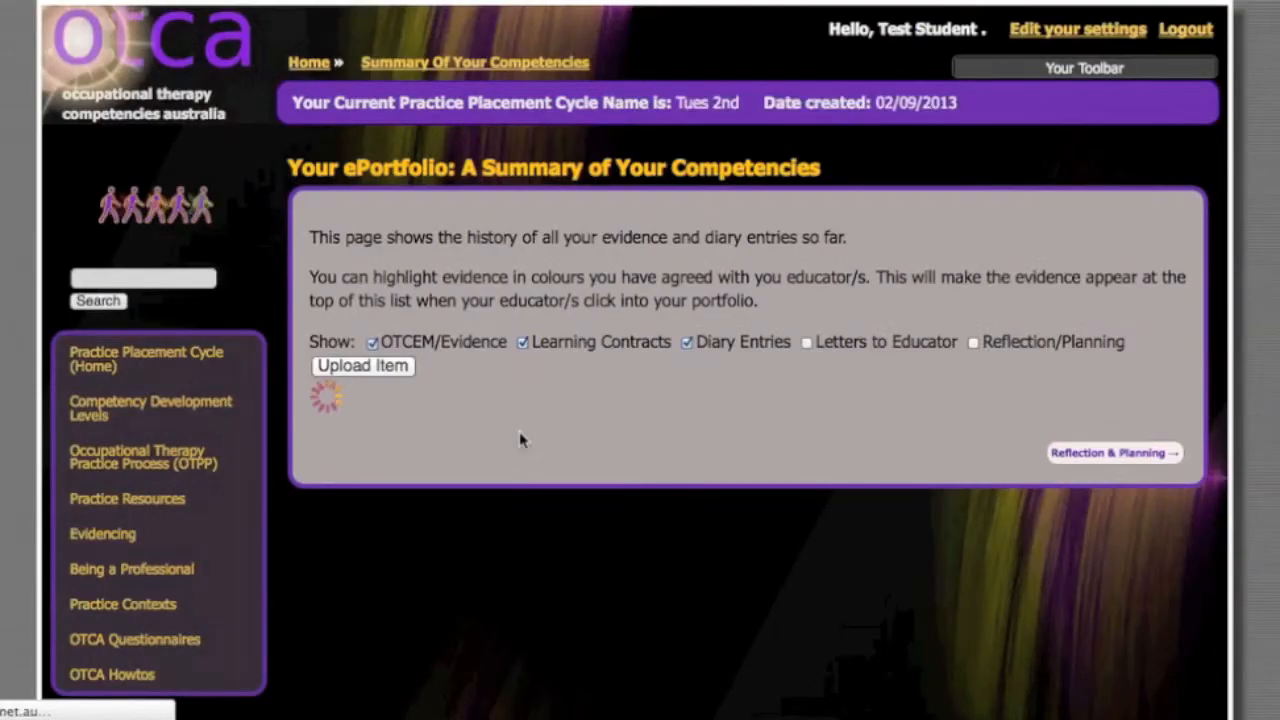
pyautogui.scroll(-5, 520, 440)
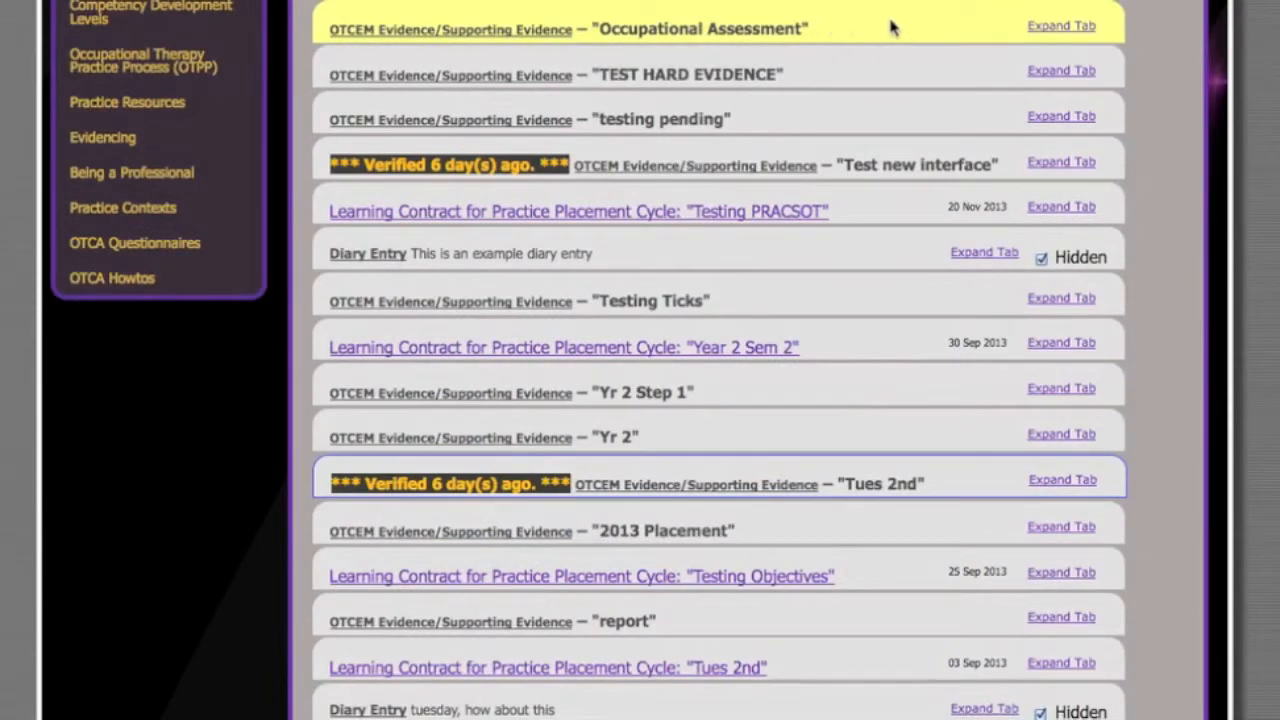
pyautogui.click(1037, 30)
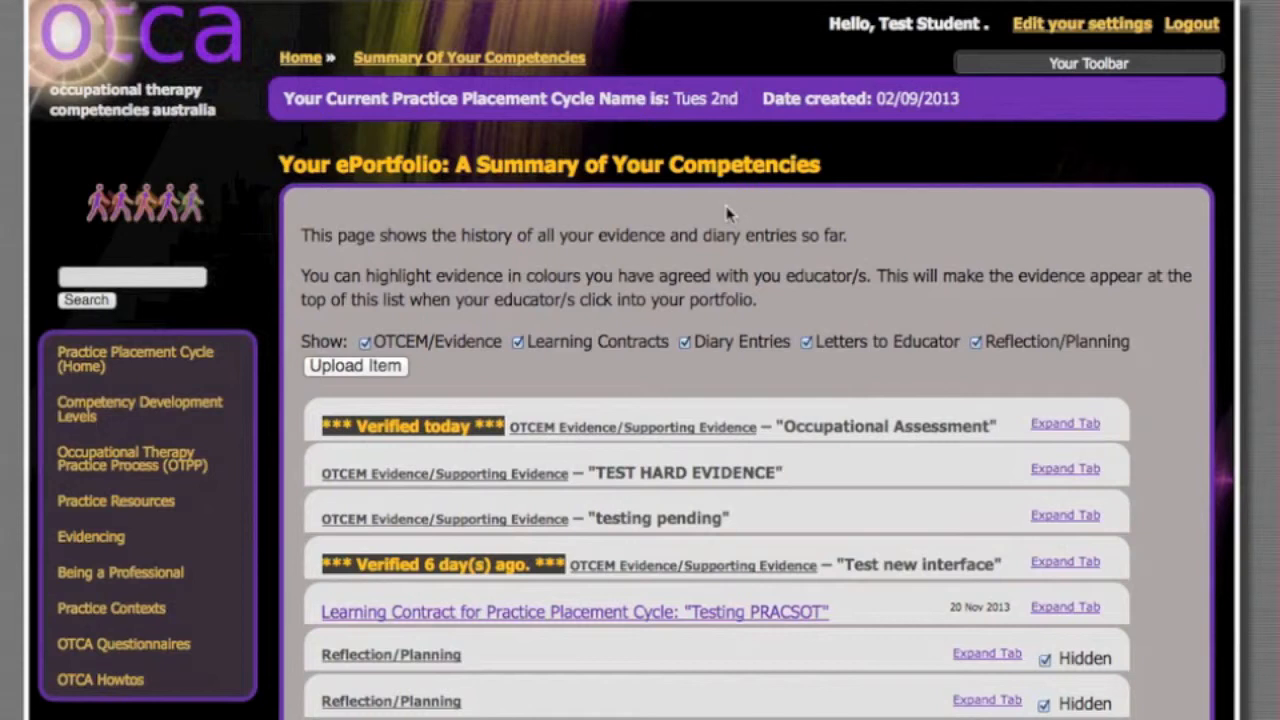
# - Expand the "TEST HARD EVIDENCE" entry in the ePortfolio summary and set its highlight for educators to Dark Green
pyautogui.scroll(-1, 777, 240)
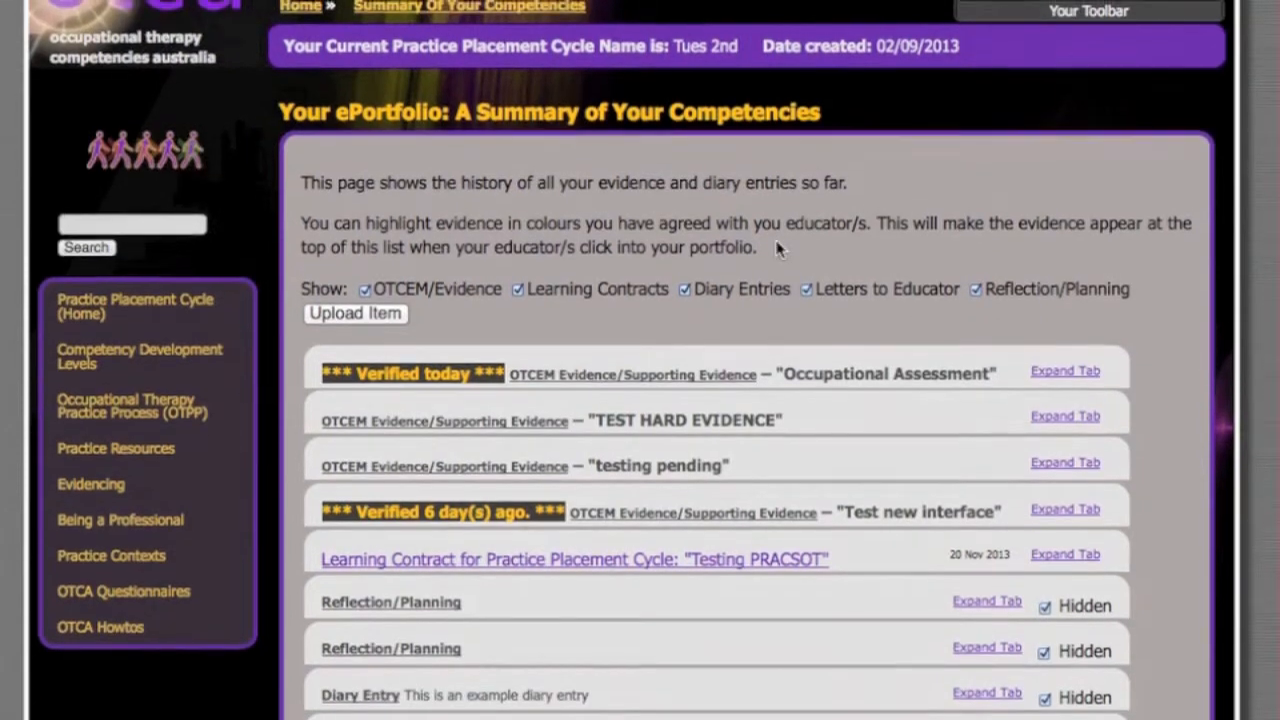
pyautogui.scroll(1, 777, 243)
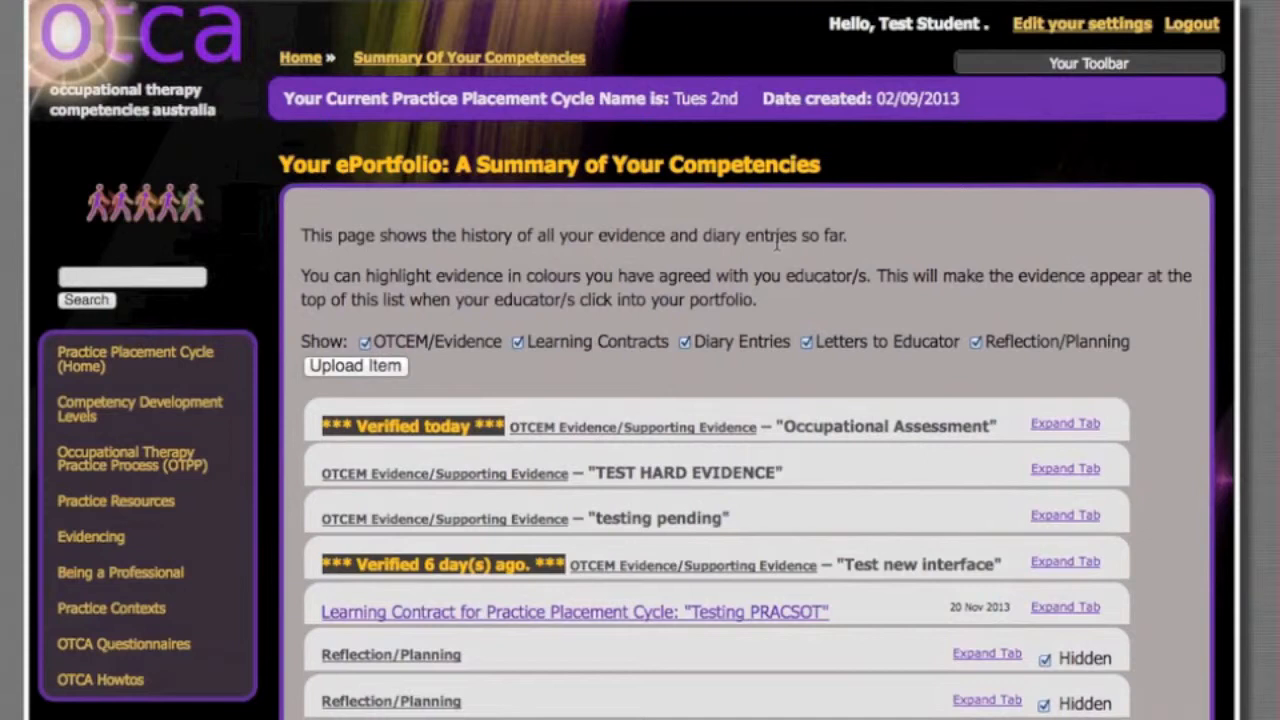
pyautogui.scroll(-1, 777, 241)
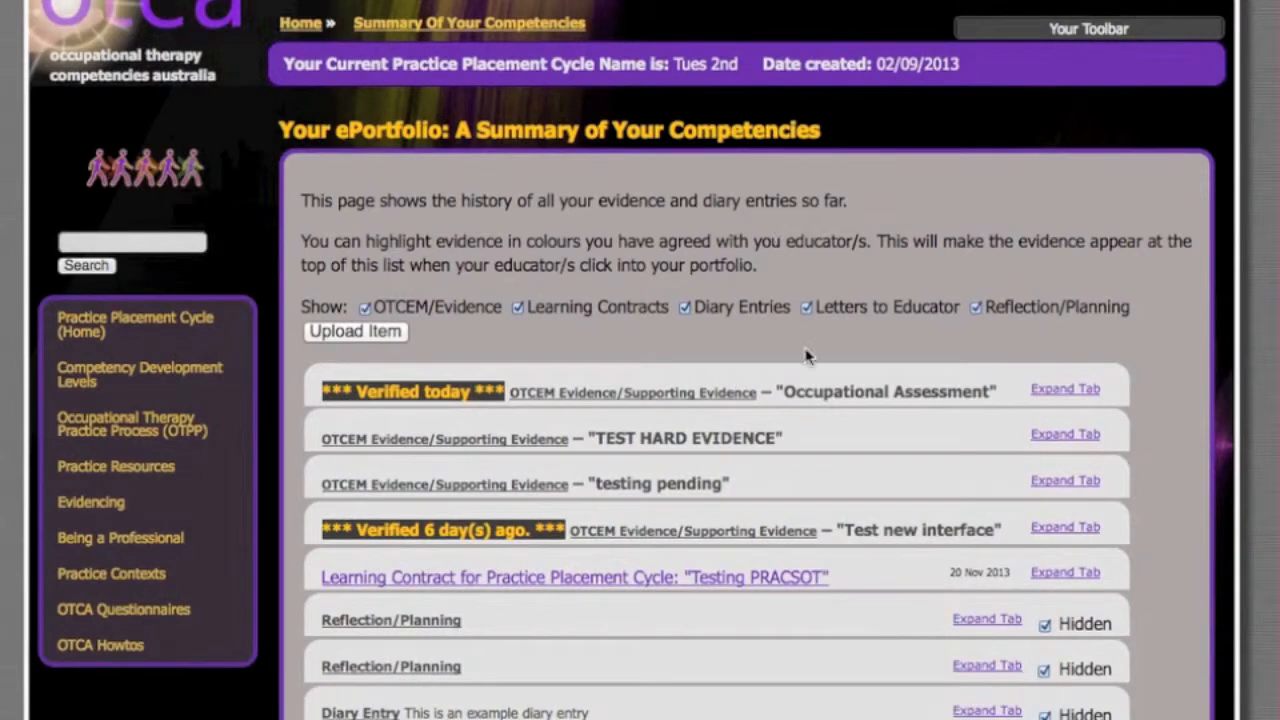
pyautogui.scroll(-2, 806, 354)
pyautogui.scroll(-2, 805, 350)
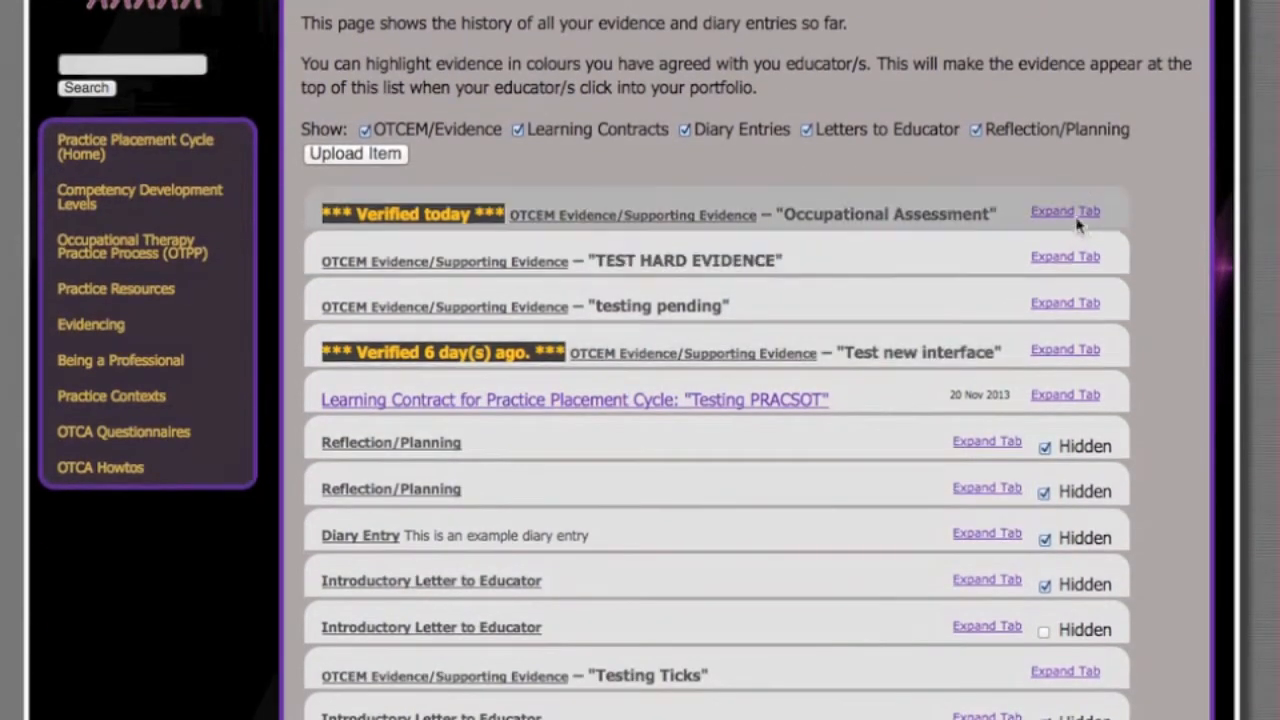
pyautogui.click(1065, 256)
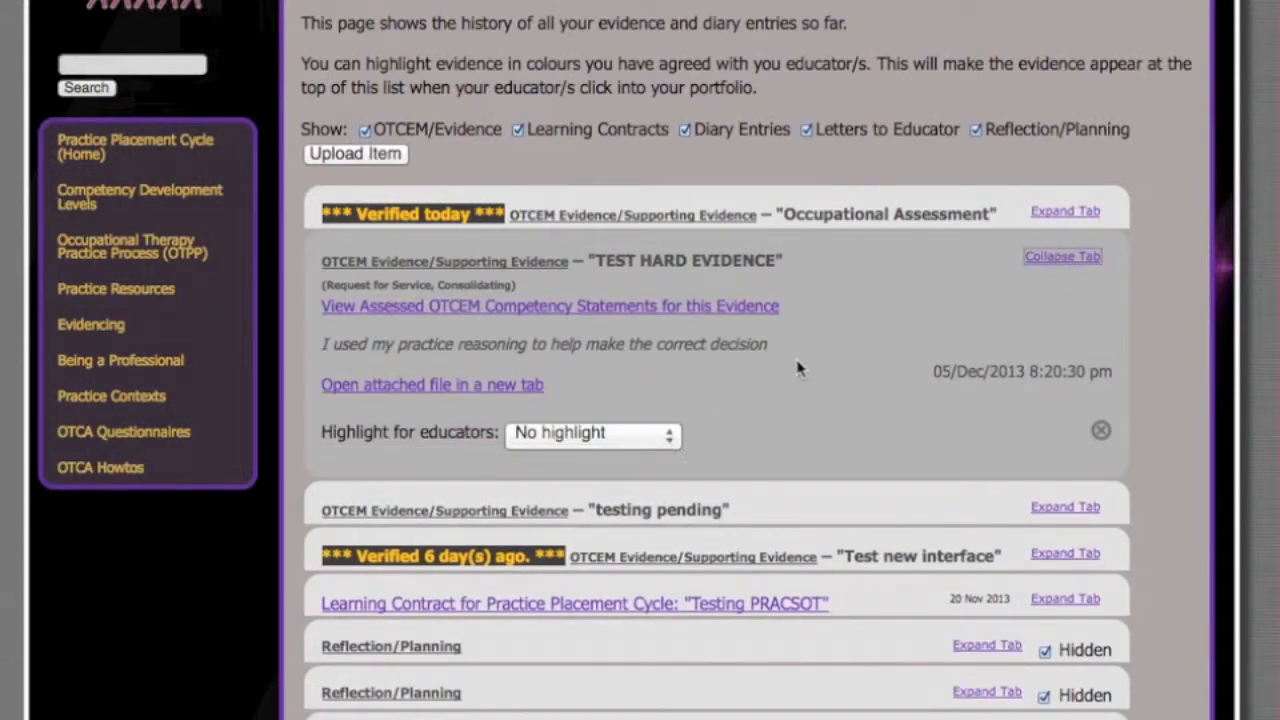
pyautogui.click(652, 441)
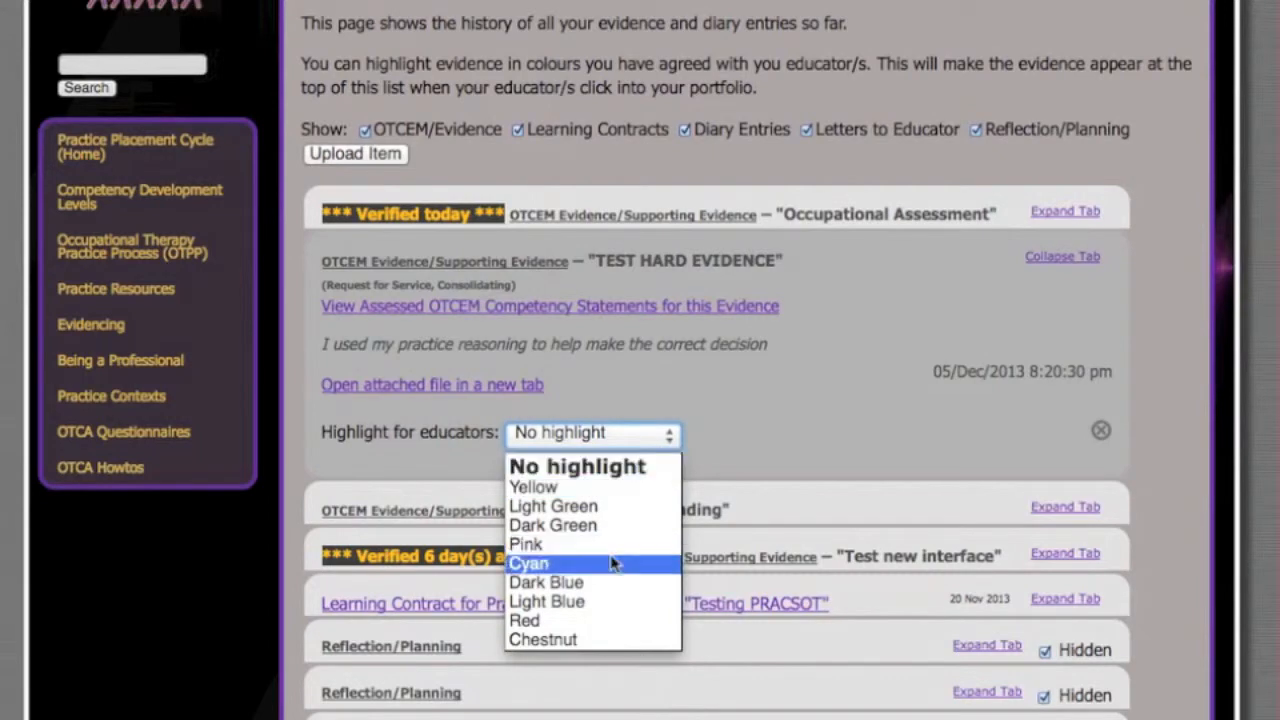
pyautogui.click(594, 527)
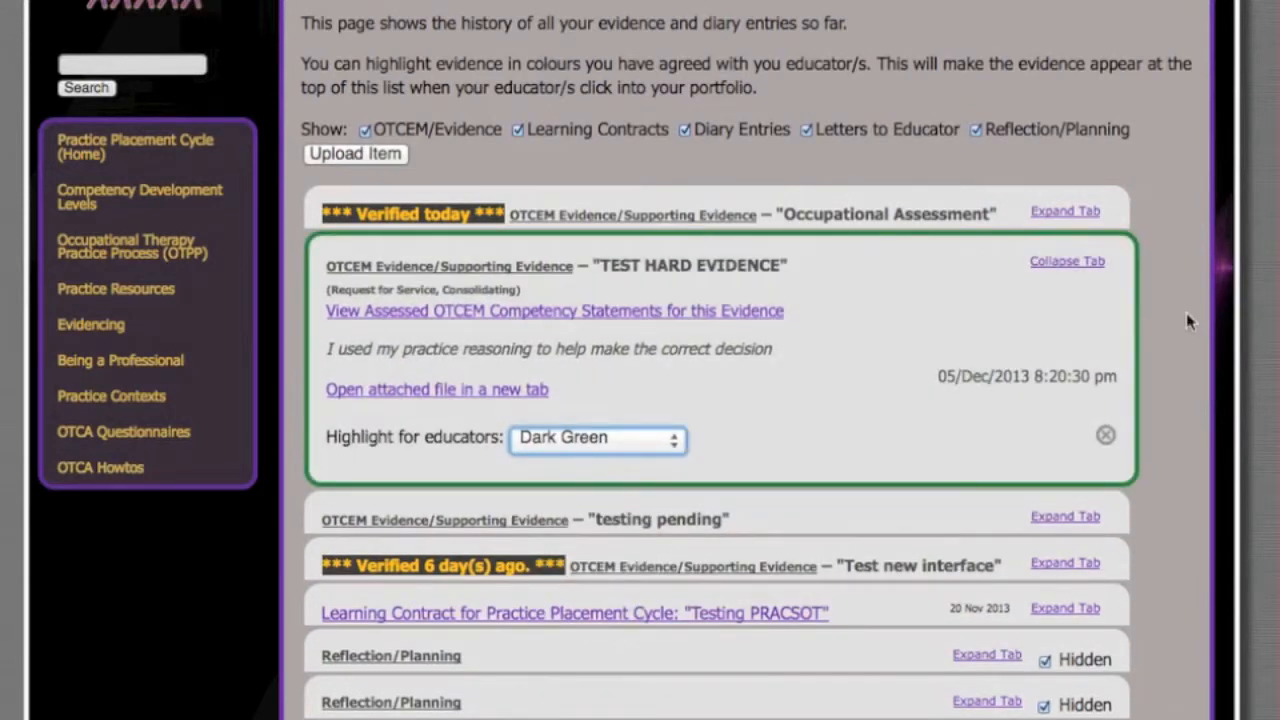
pyautogui.scroll(-3, 1188, 320)
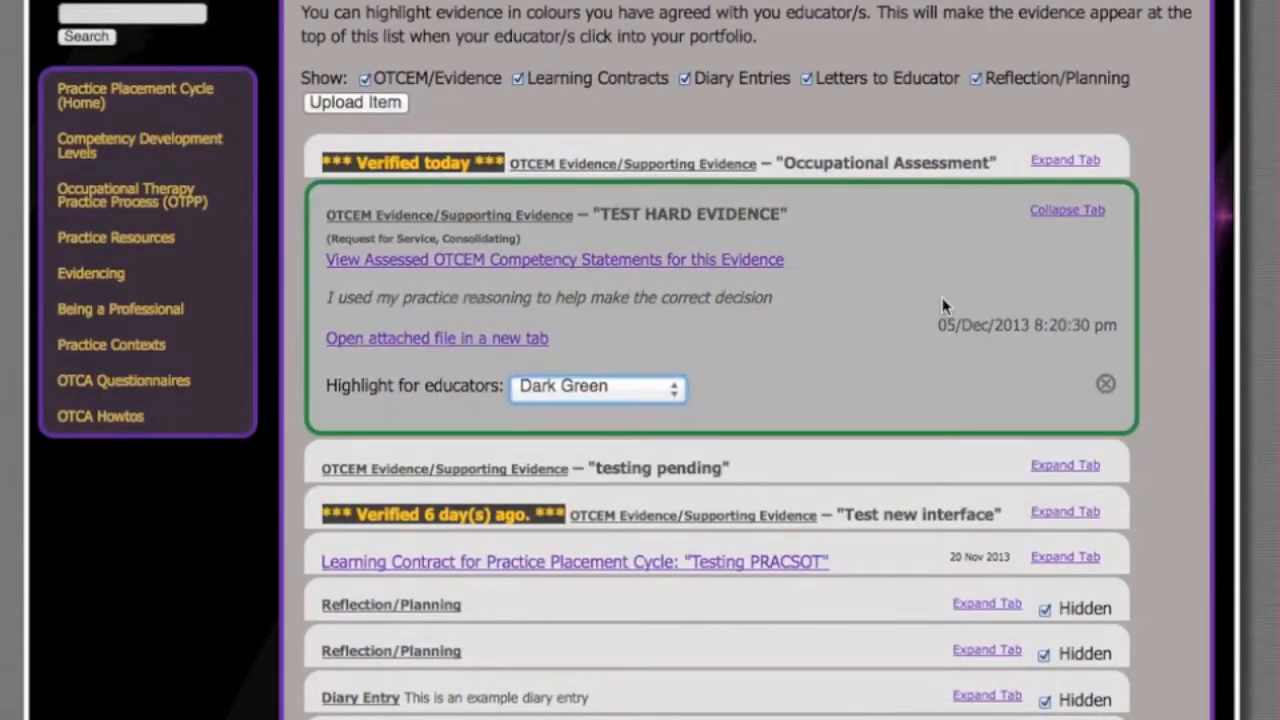
pyautogui.scroll(2, 942, 297)
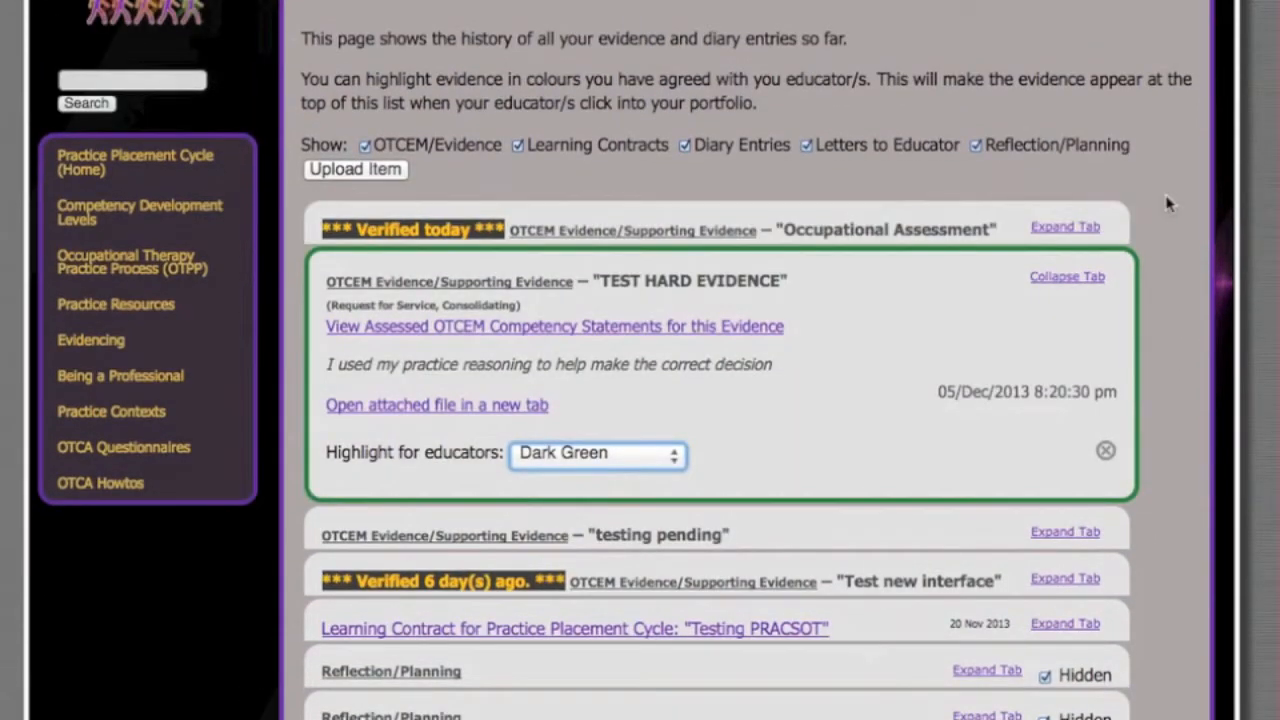
pyautogui.scroll(4, 1168, 203)
pyautogui.scroll(-2, 1168, 203)
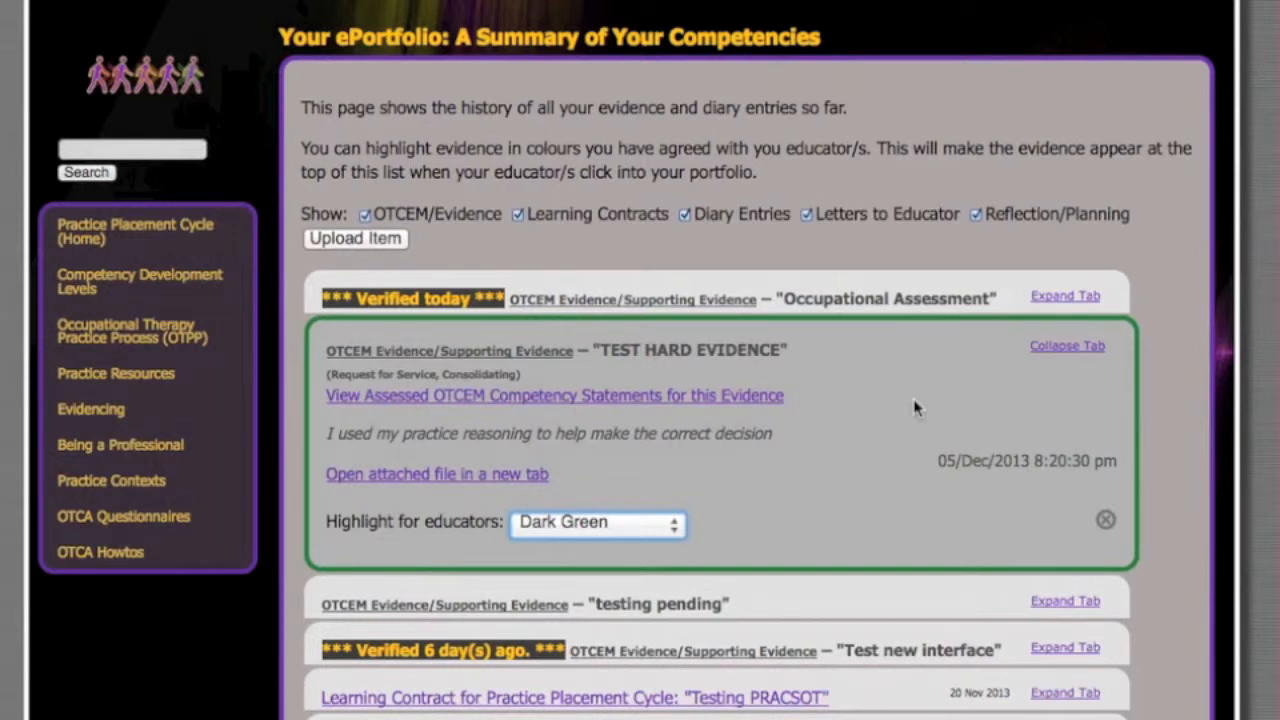
pyautogui.scroll(-3, 913, 407)
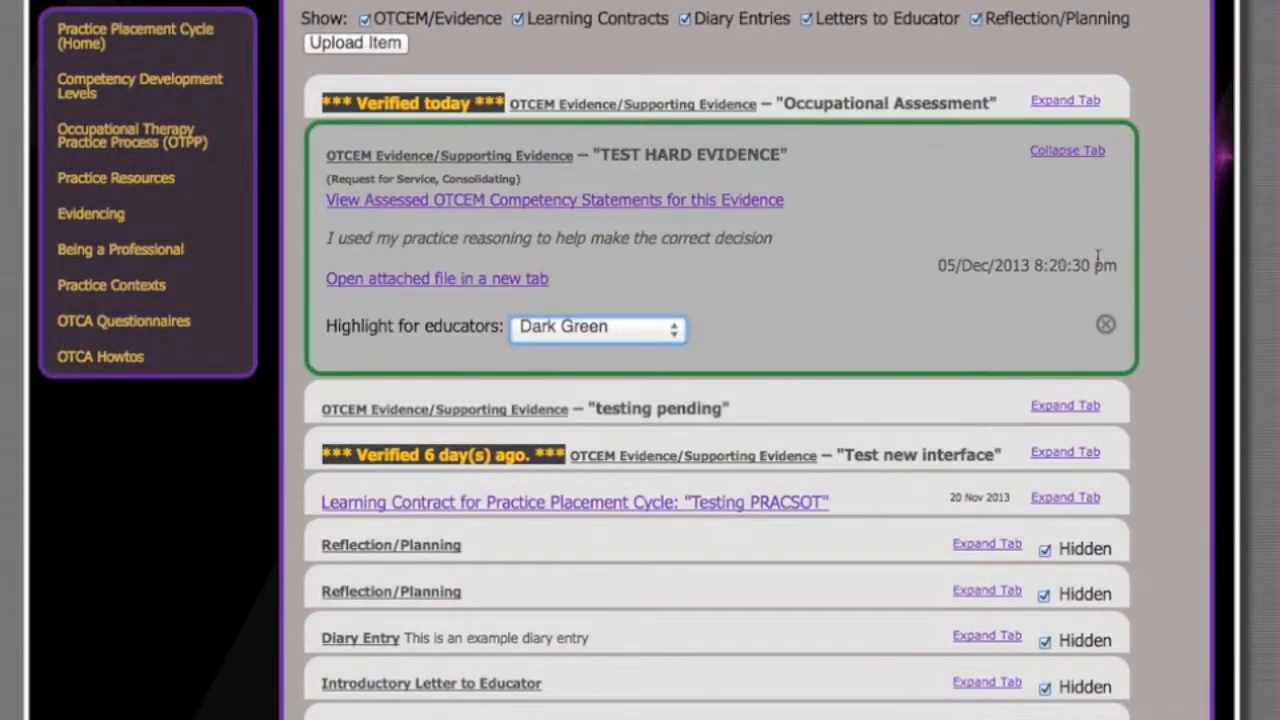
pyautogui.scroll(4, 1198, 261)
pyautogui.scroll(-1, 1198, 261)
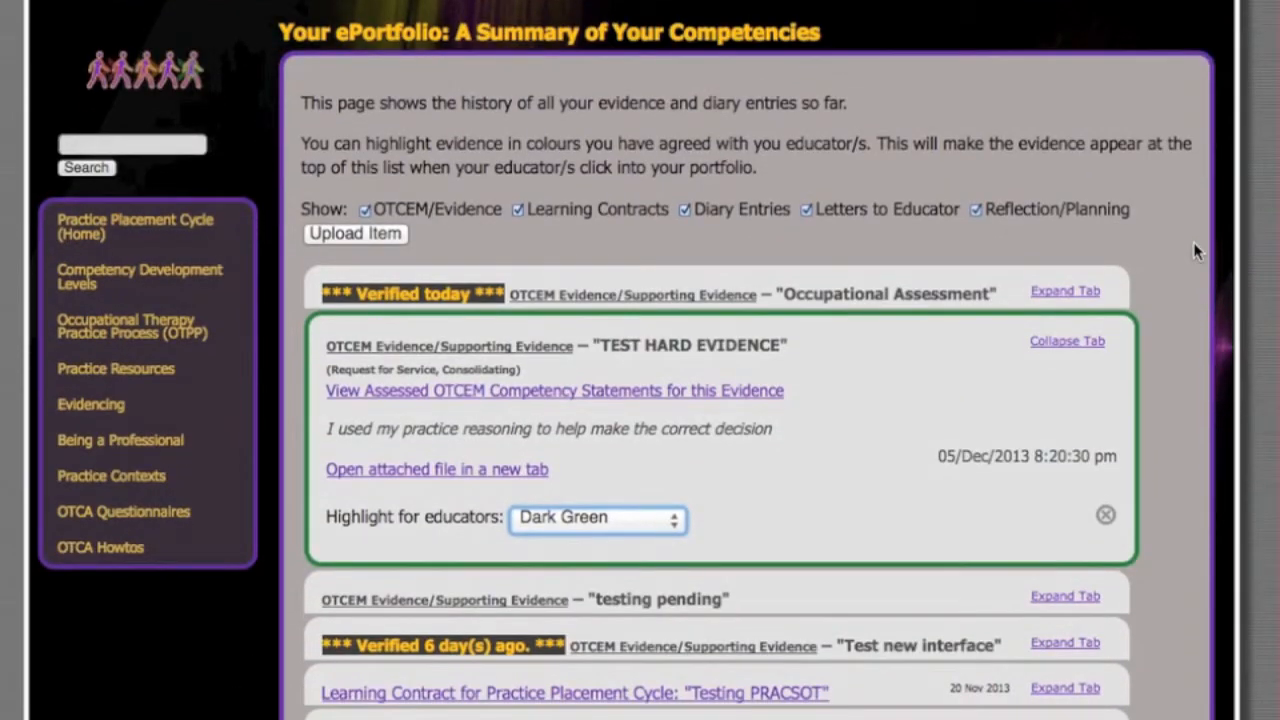
pyautogui.scroll(-1, 1197, 251)
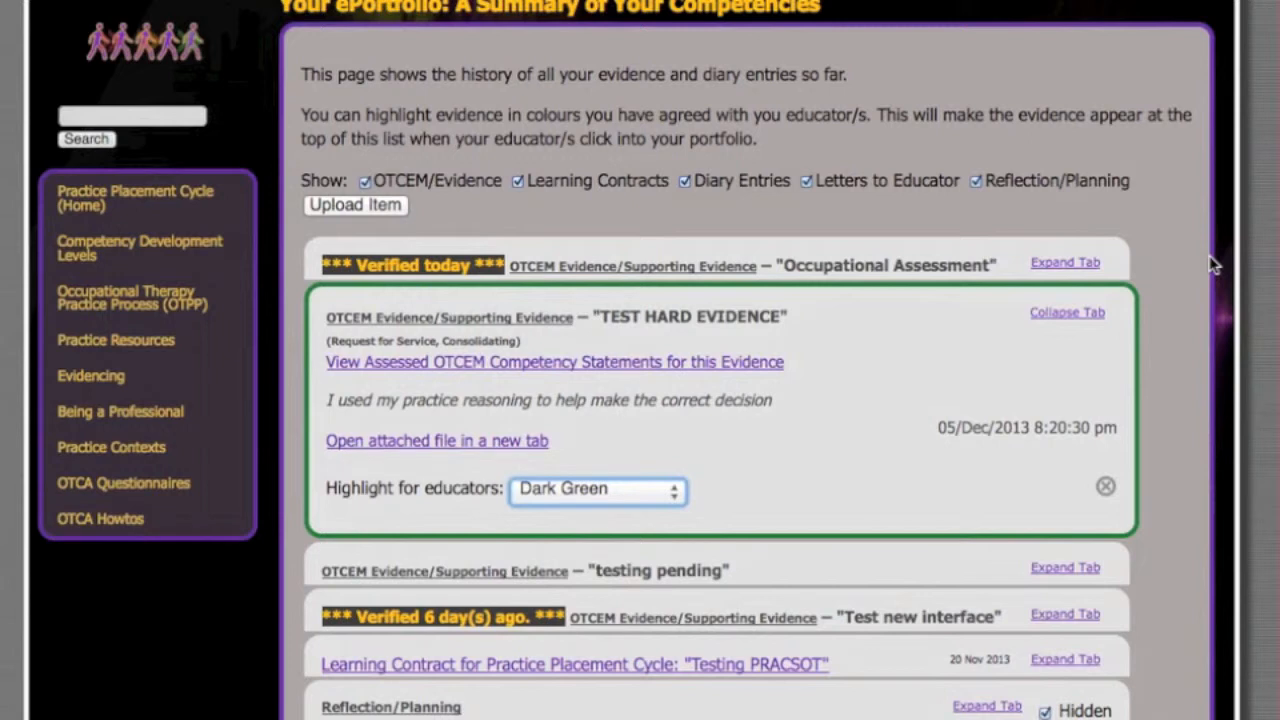
pyautogui.scroll(3, 1207, 263)
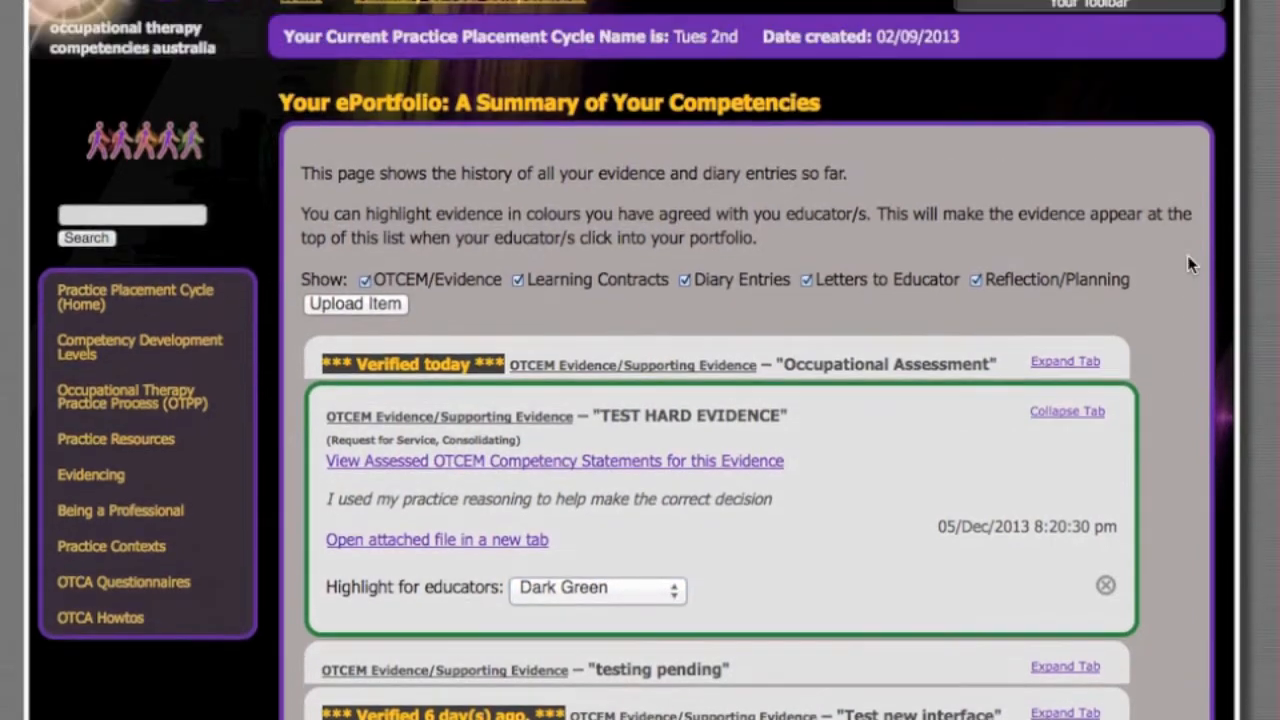
pyautogui.scroll(-2, 1195, 297)
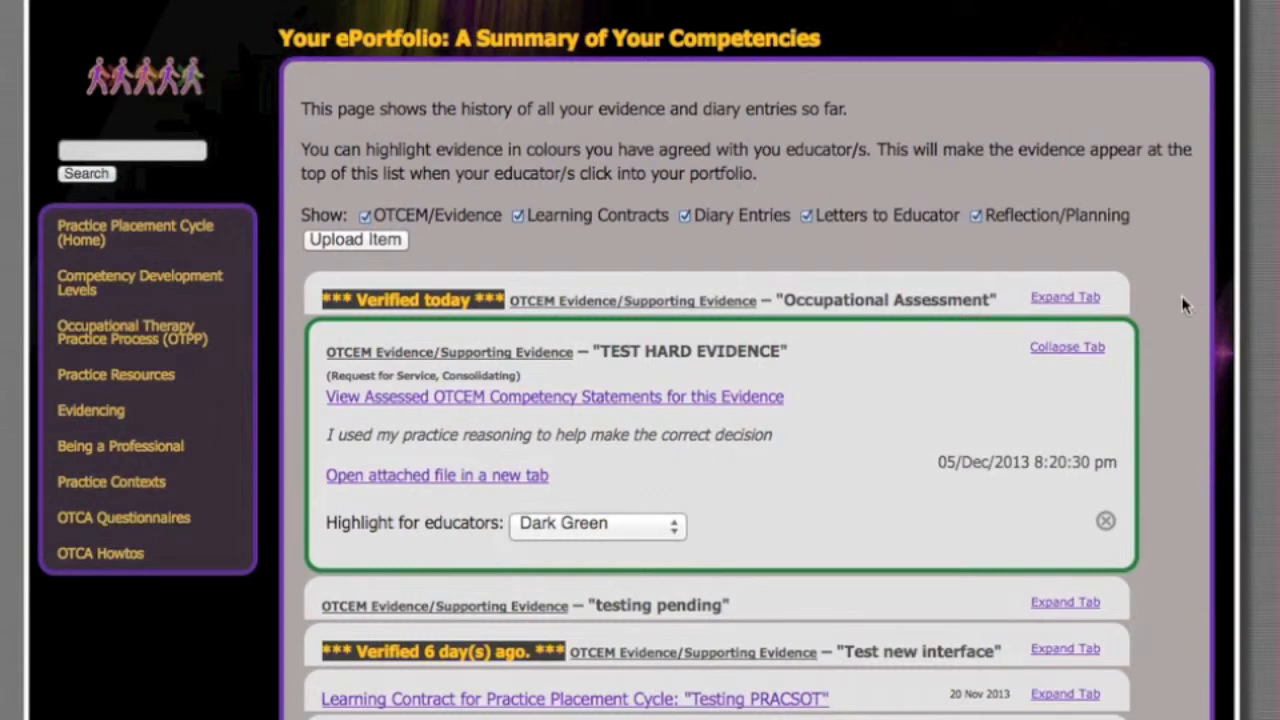
pyautogui.scroll(-1, 1183, 305)
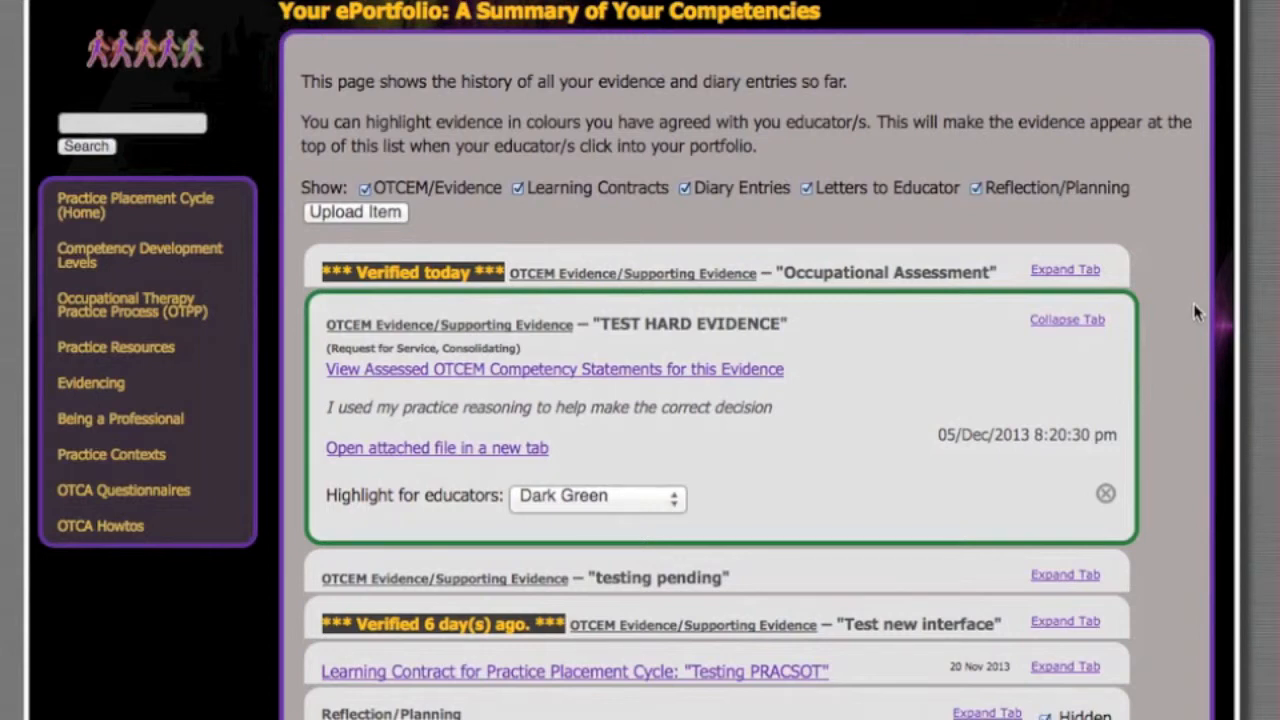
pyautogui.scroll(-2, 1195, 312)
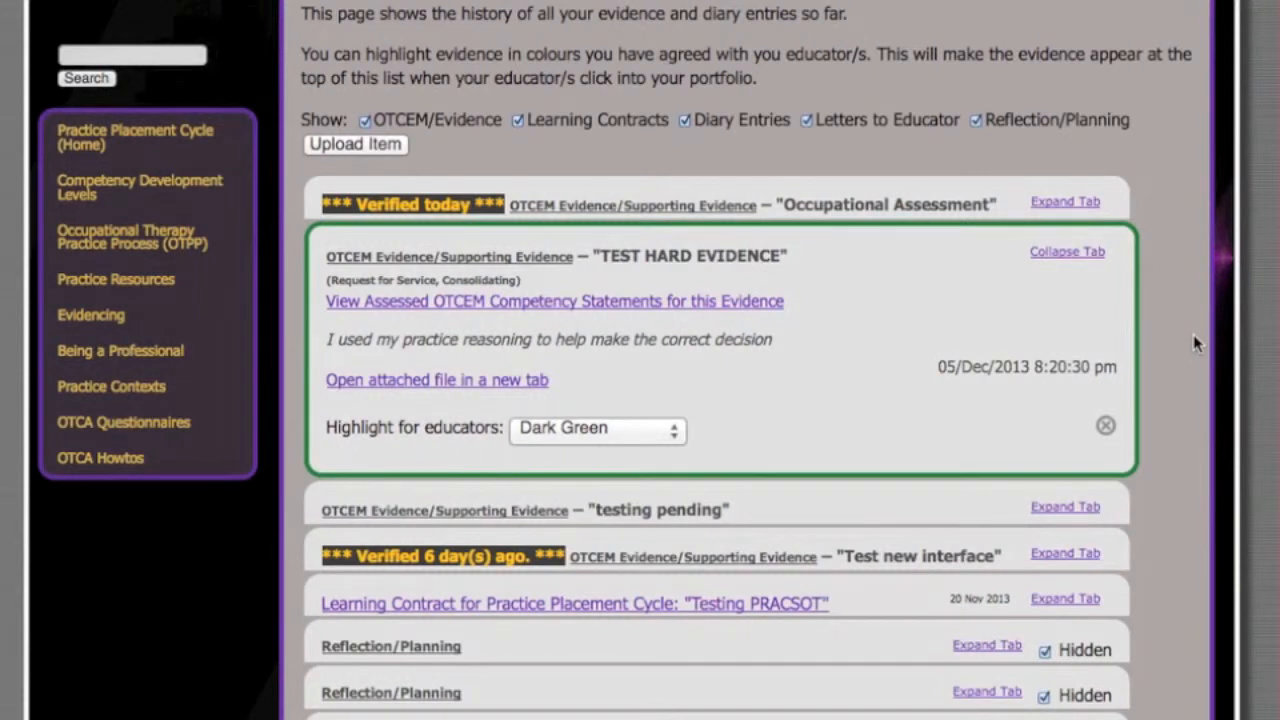
# - Look over the ePortfolio summary for the highlighted "TEST HARD EVIDENCE" entry and the evidence and diary entries around it
pyautogui.scroll(-5, 1180, 360)
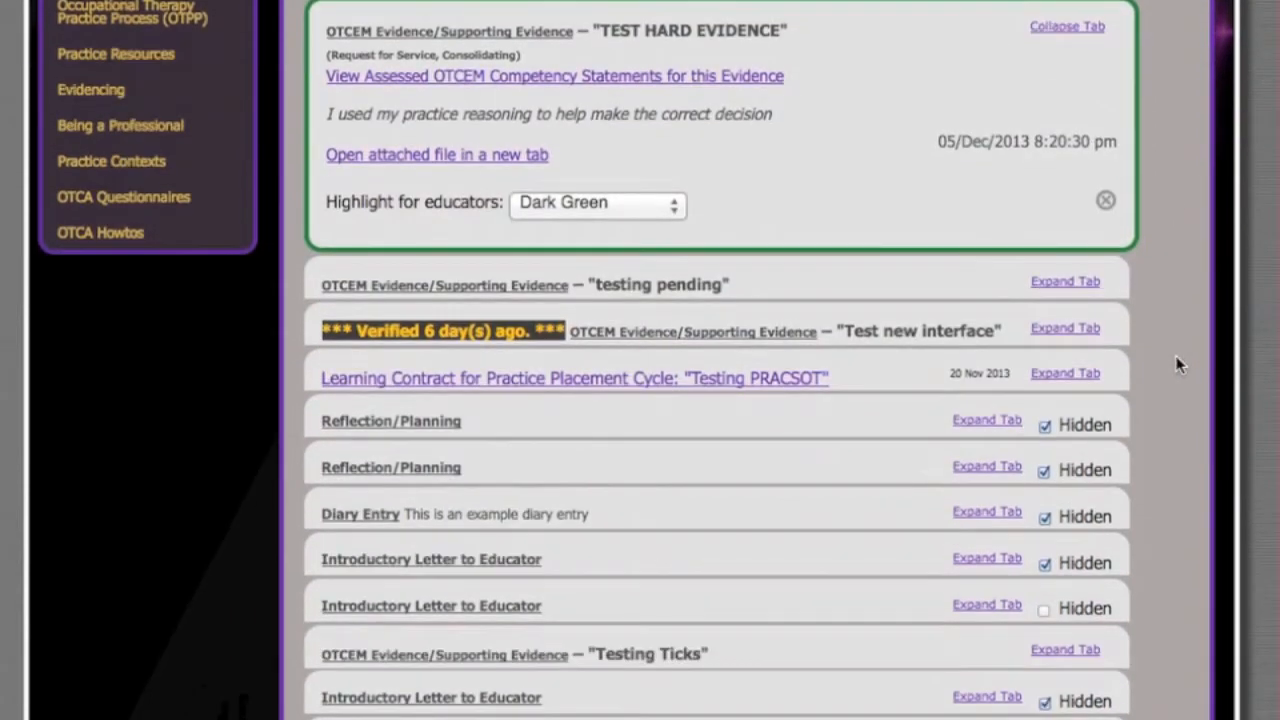
pyautogui.scroll(-2, 1178, 365)
pyautogui.scroll(4, 1174, 363)
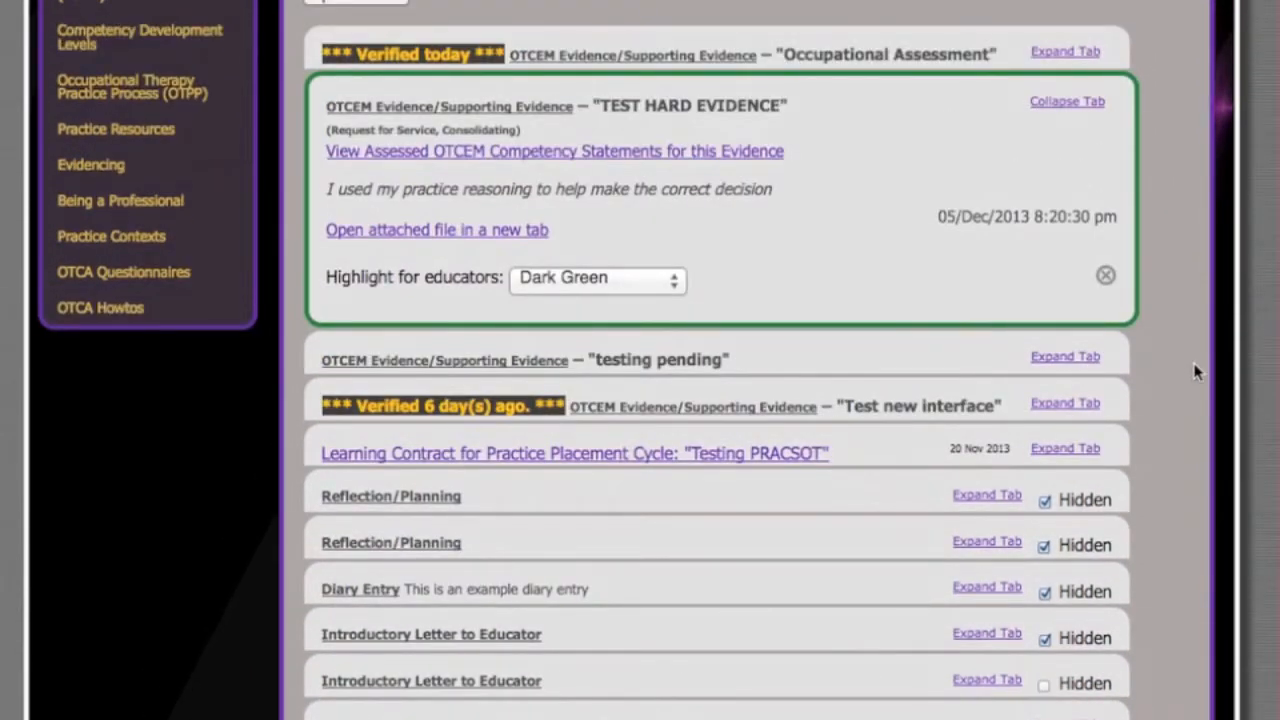
pyautogui.scroll(3, 1195, 371)
pyautogui.scroll(3, 1200, 374)
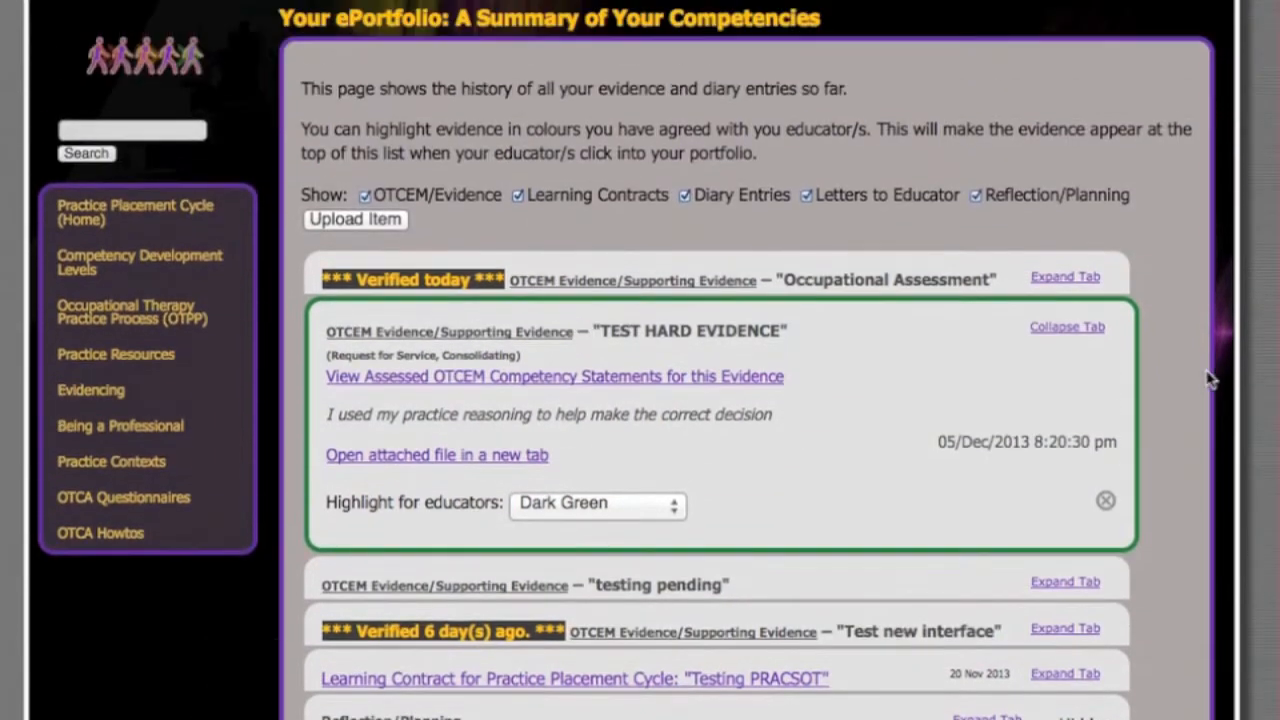
pyautogui.scroll(-1, 1208, 378)
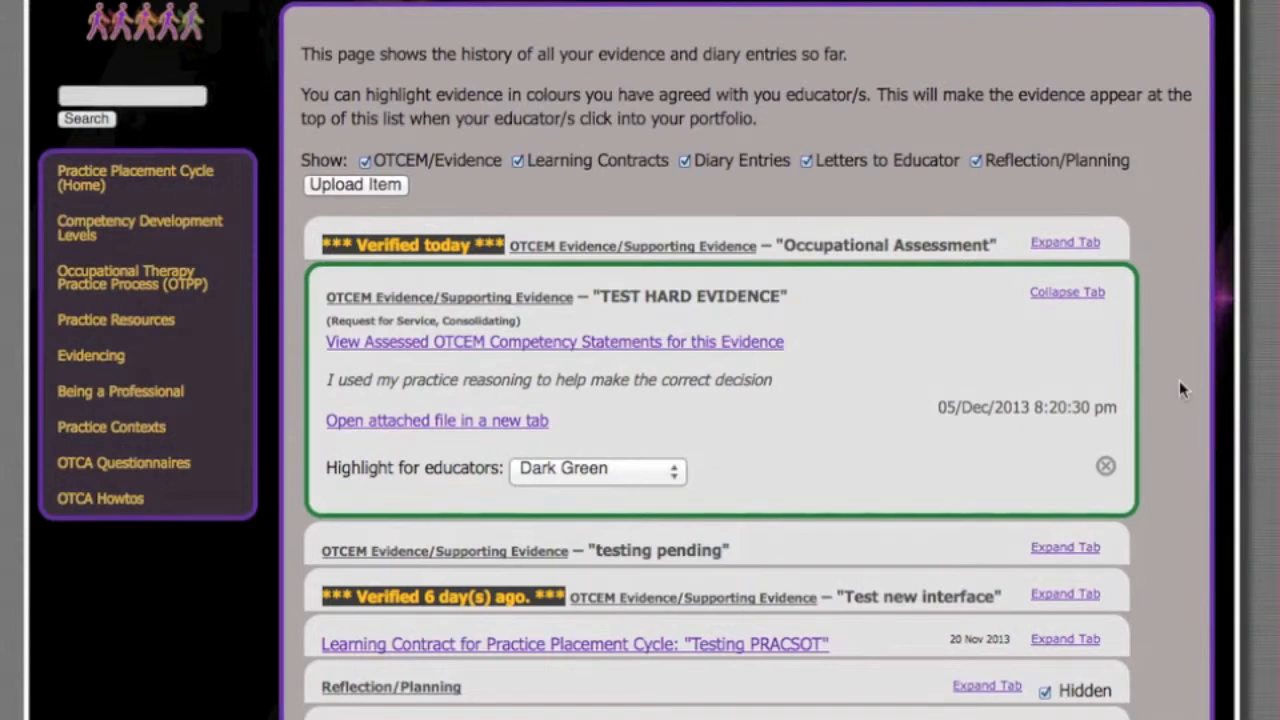
pyautogui.scroll(-1, 1180, 389)
pyautogui.scroll(1, 1183, 389)
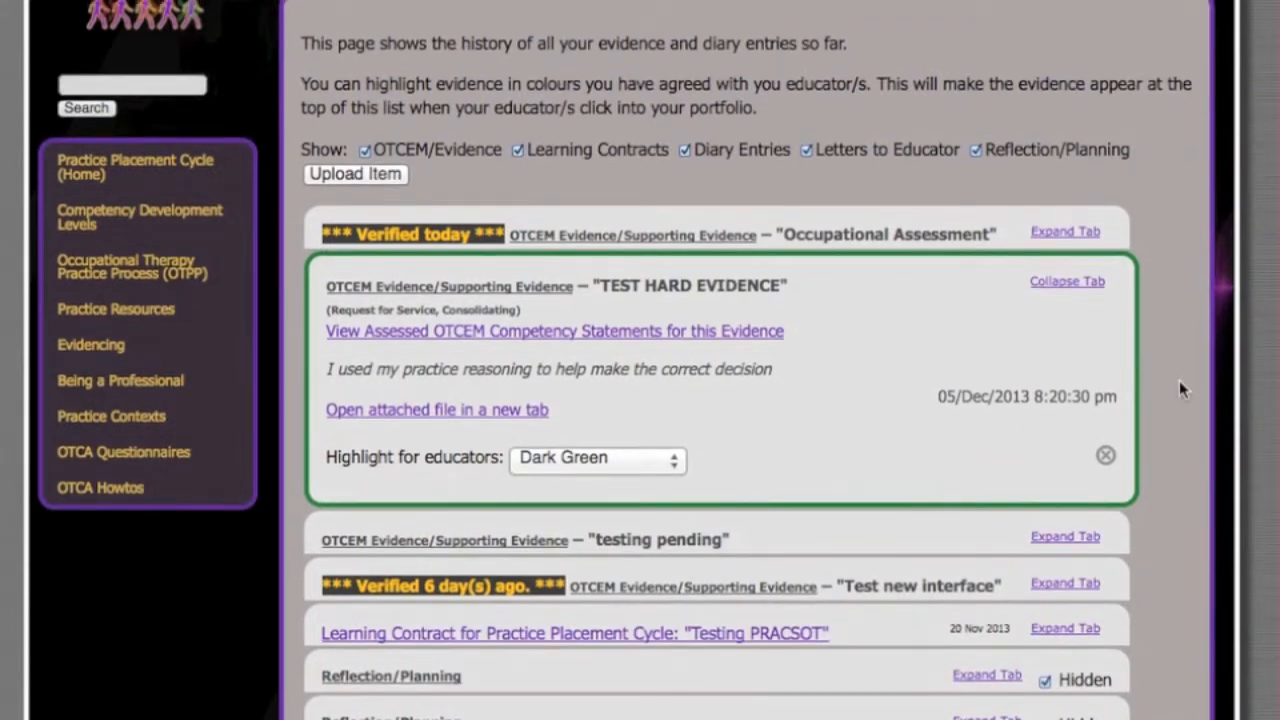
# - Expand the "Testing Objectives" learning contract entry in the ePortfolio summary and set its highlight for educators to Pink
pyautogui.scroll(-5, 1180, 389)
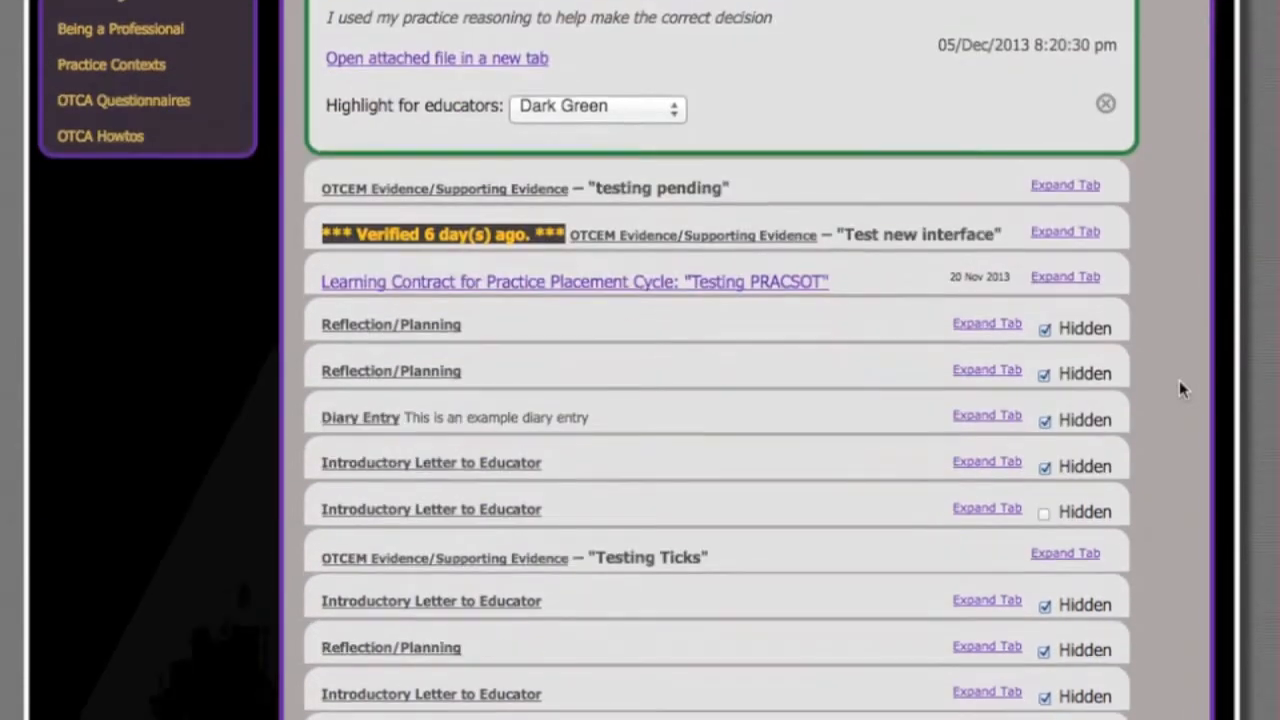
pyautogui.scroll(-2, 1180, 389)
pyautogui.scroll(-5, 1179, 381)
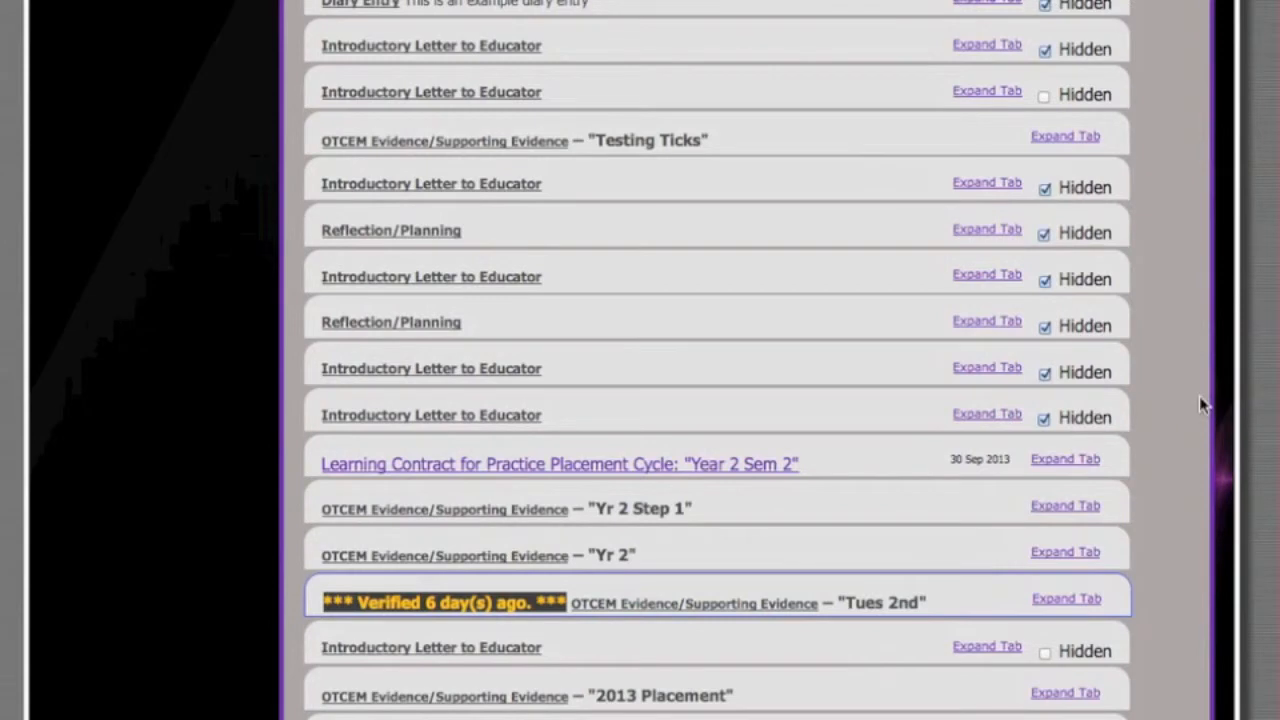
pyautogui.scroll(-1, 1199, 396)
pyautogui.scroll(-2, 1171, 387)
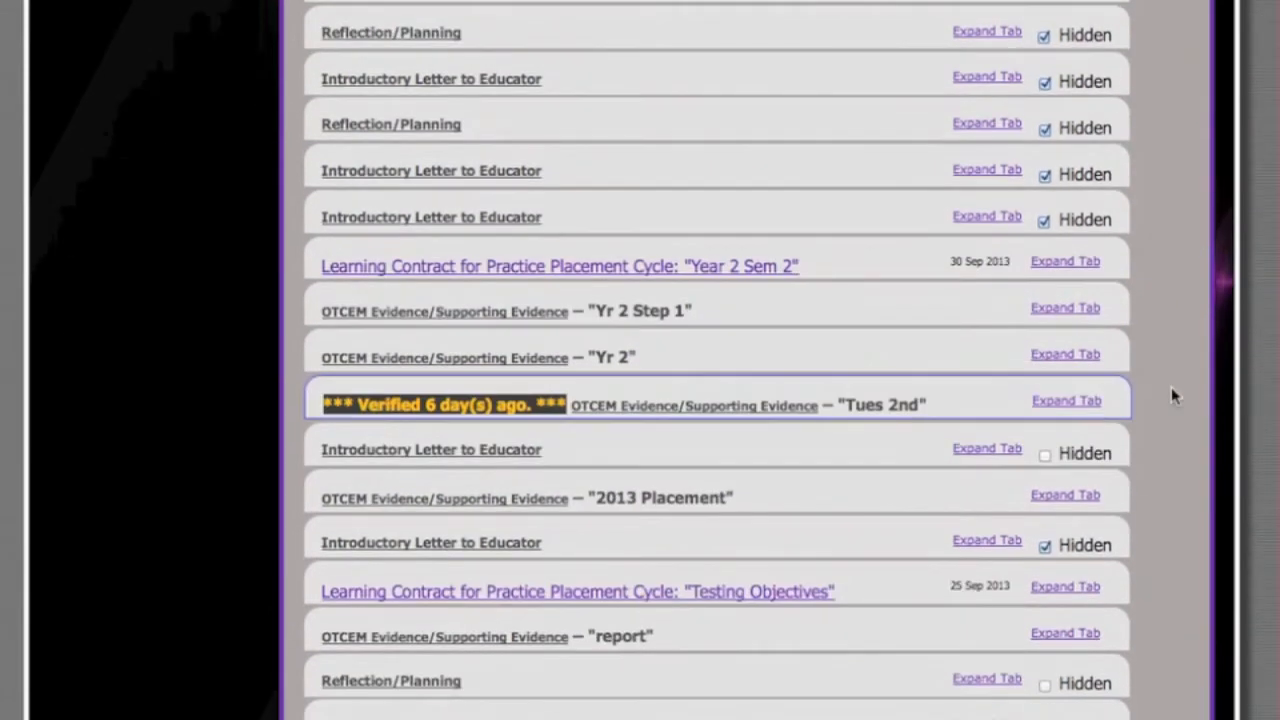
pyautogui.scroll(-1, 1171, 387)
pyautogui.click(1094, 506)
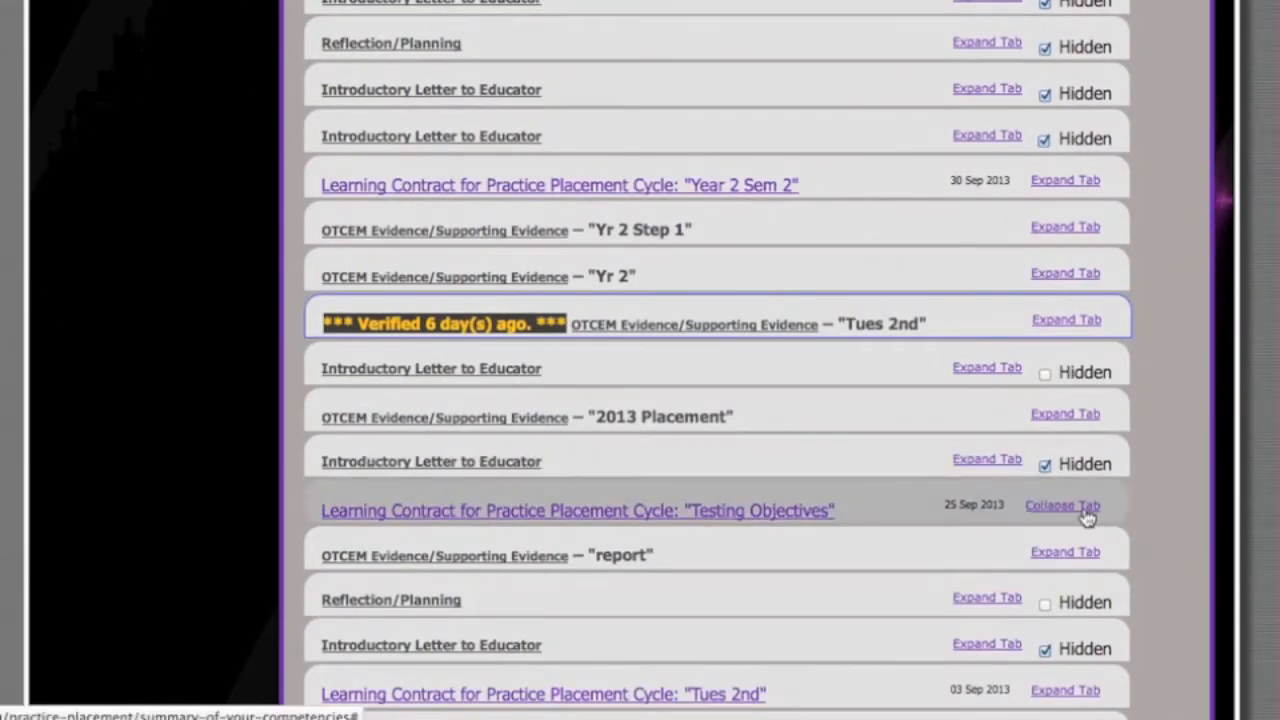
pyautogui.scroll(-2, 1148, 513)
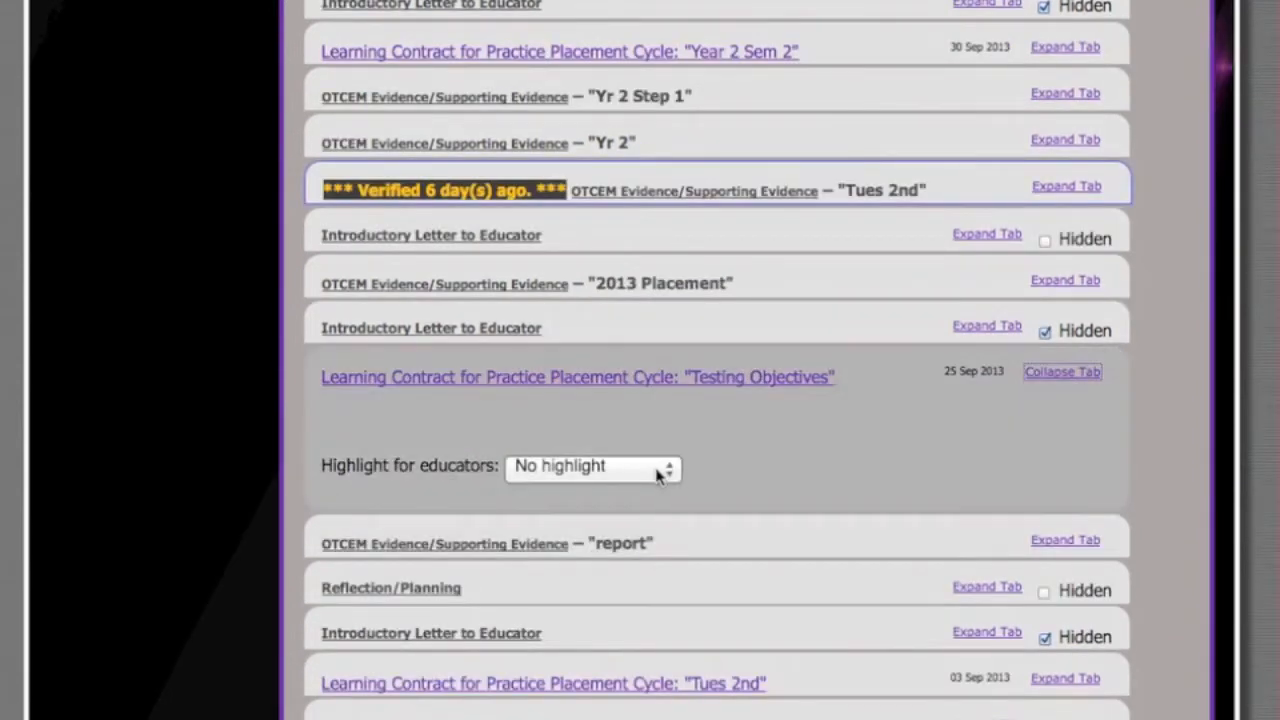
pyautogui.click(666, 468)
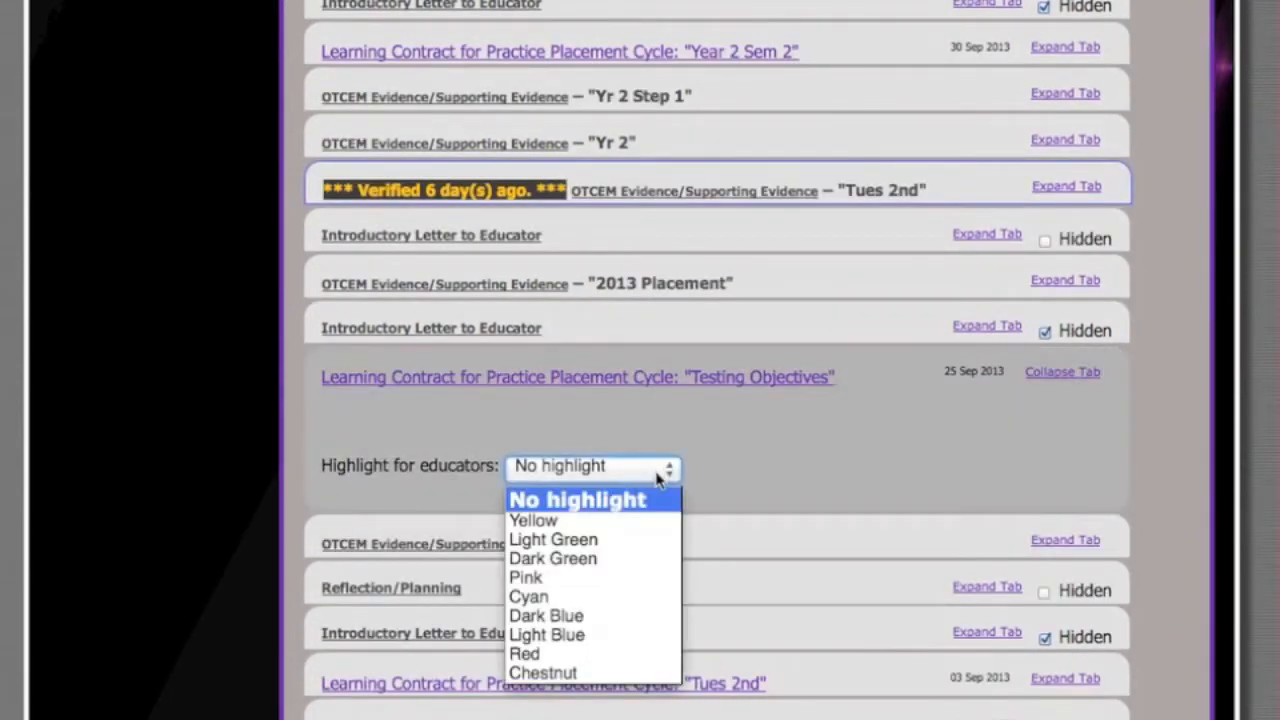
pyautogui.click(572, 577)
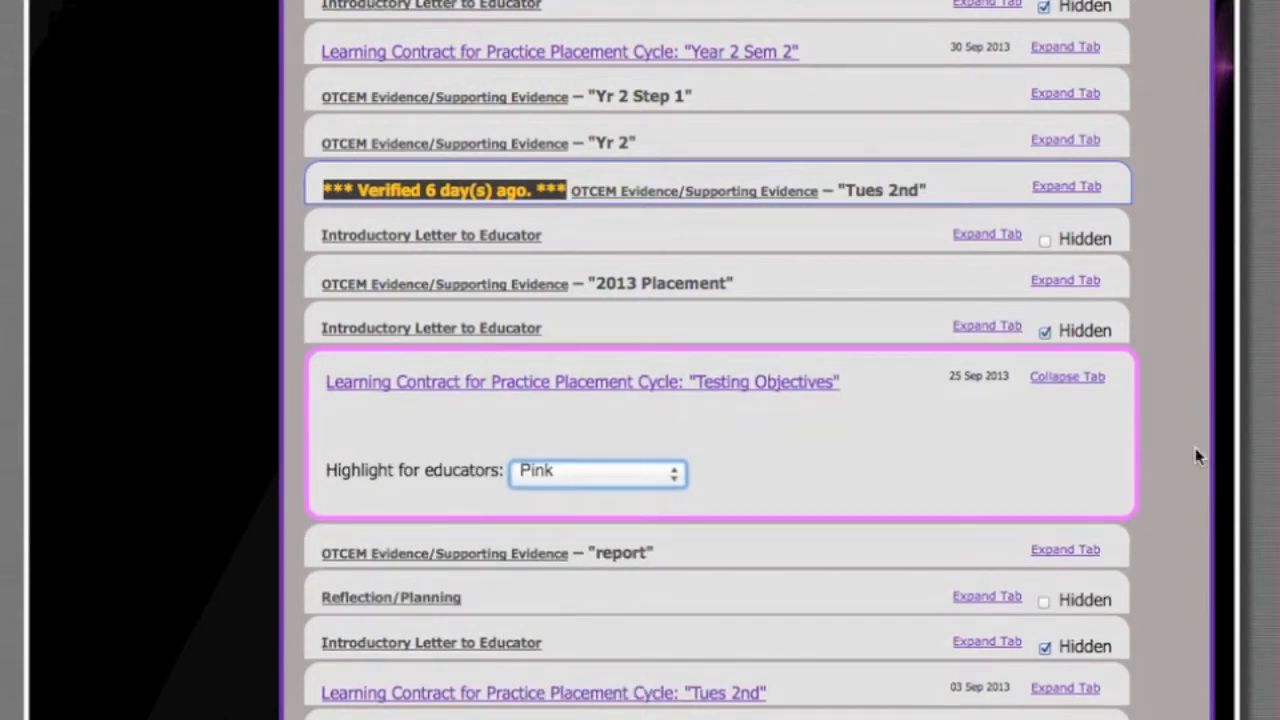
pyautogui.scroll(-4, 1195, 450)
pyautogui.scroll(-5, 1195, 447)
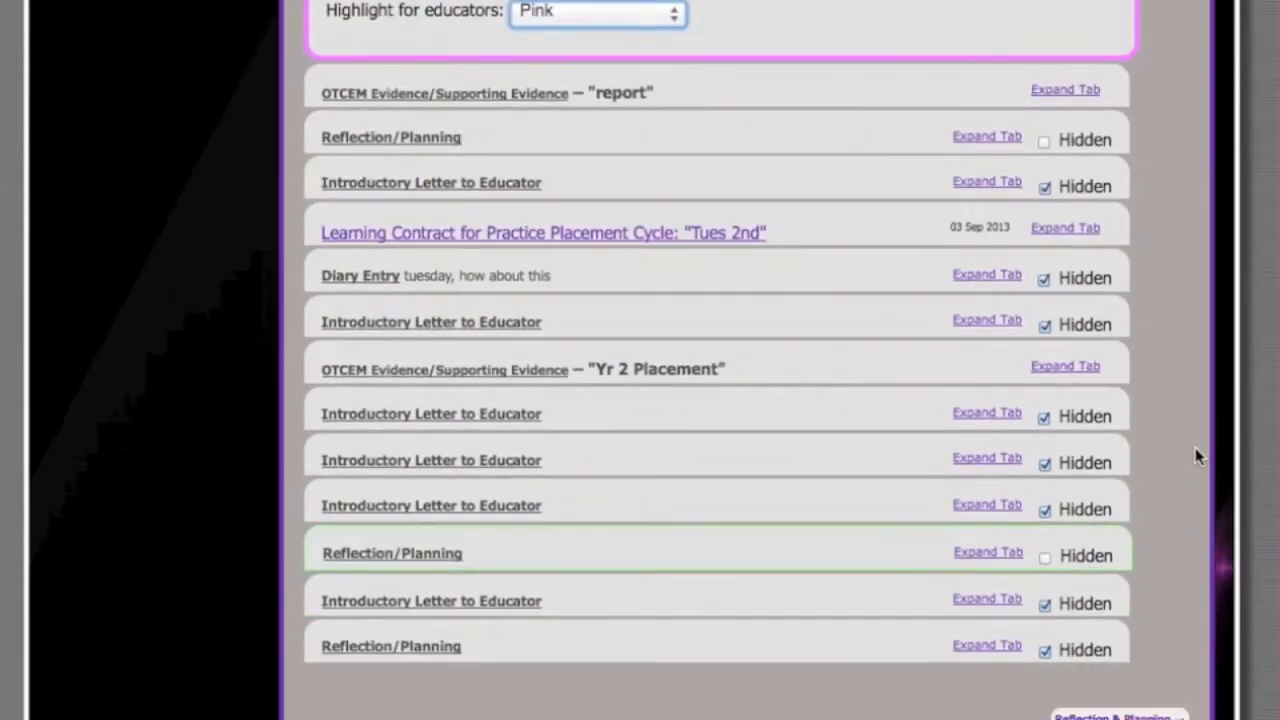
pyautogui.scroll(2, 1203, 375)
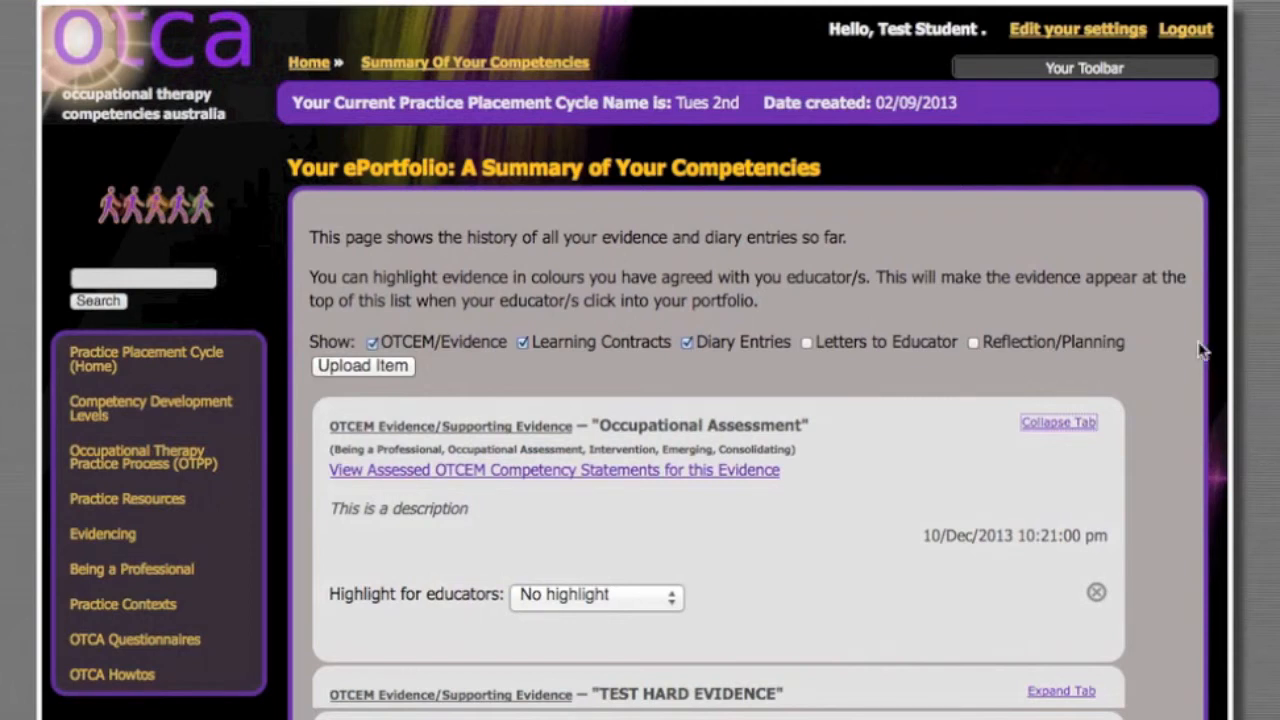
pyautogui.scroll(-2, 1202, 355)
pyautogui.scroll(2, 1202, 352)
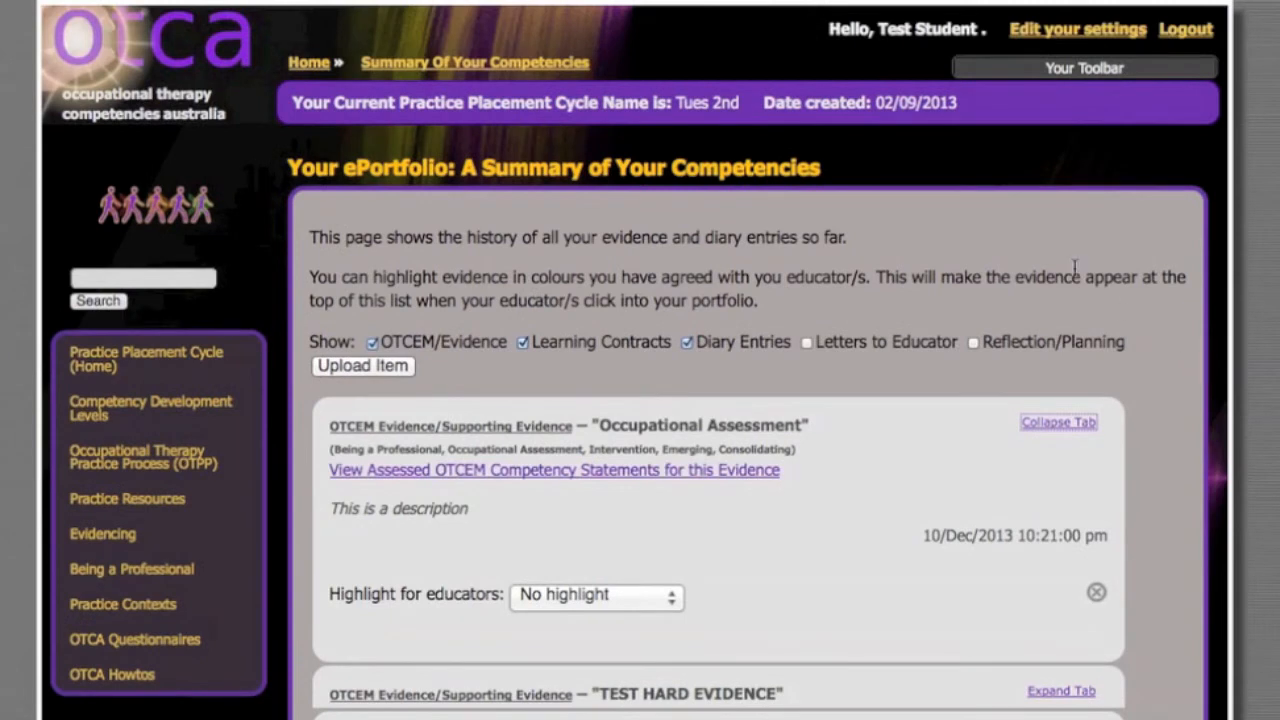